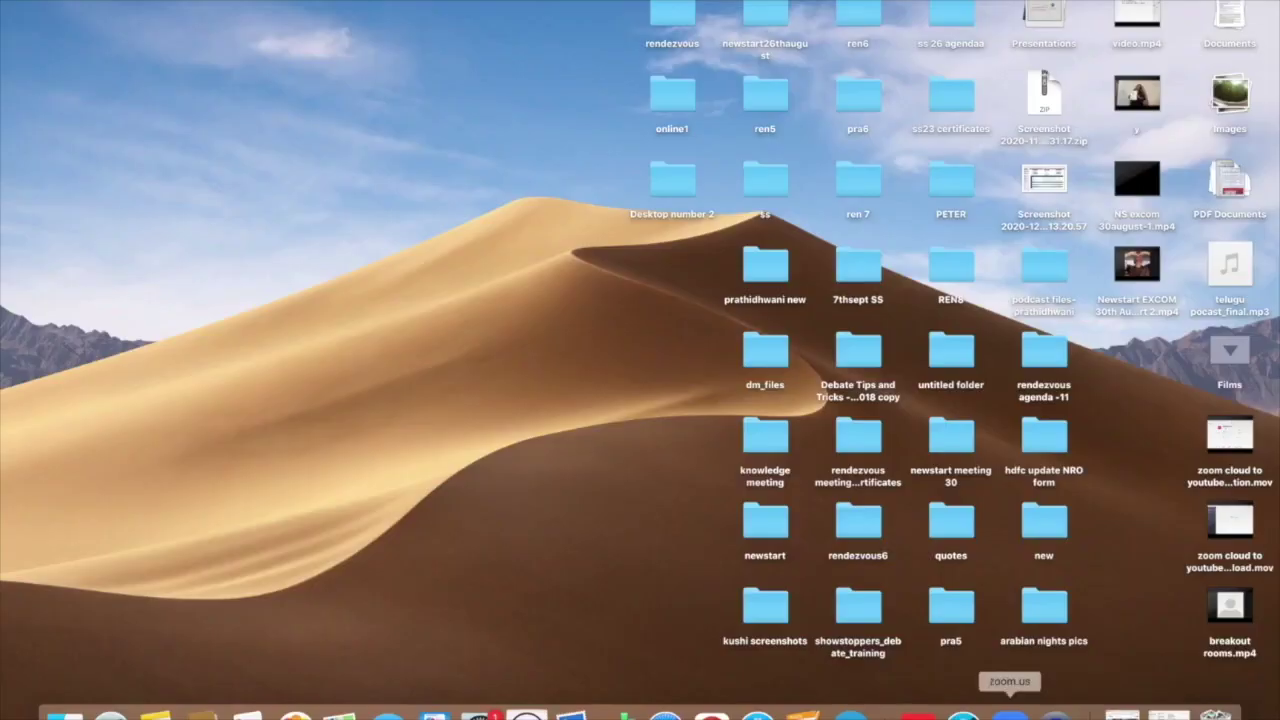
Step: Launch the Zoom desktop app and bring up its home view
click(1010, 712)
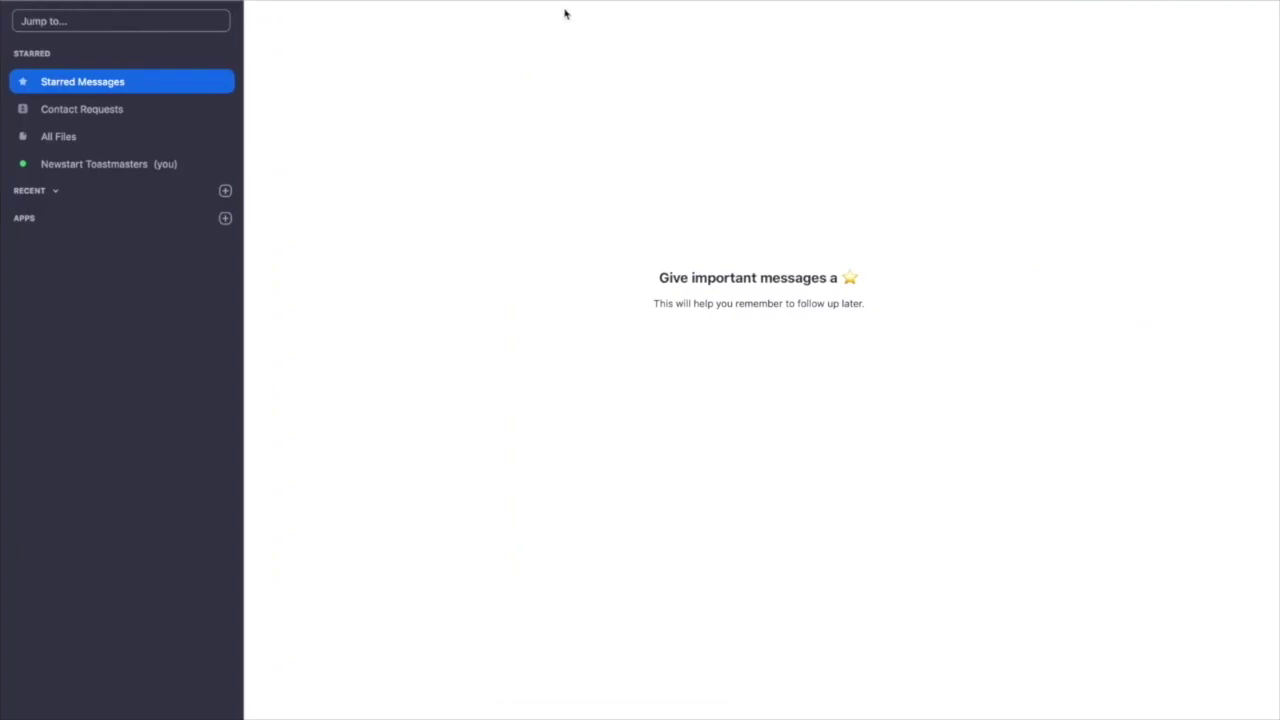
click(564, 13)
Step: Open the App Marketplace and filter to apps that work with Zoom Meetings, not Zoom Chat
click(225, 219)
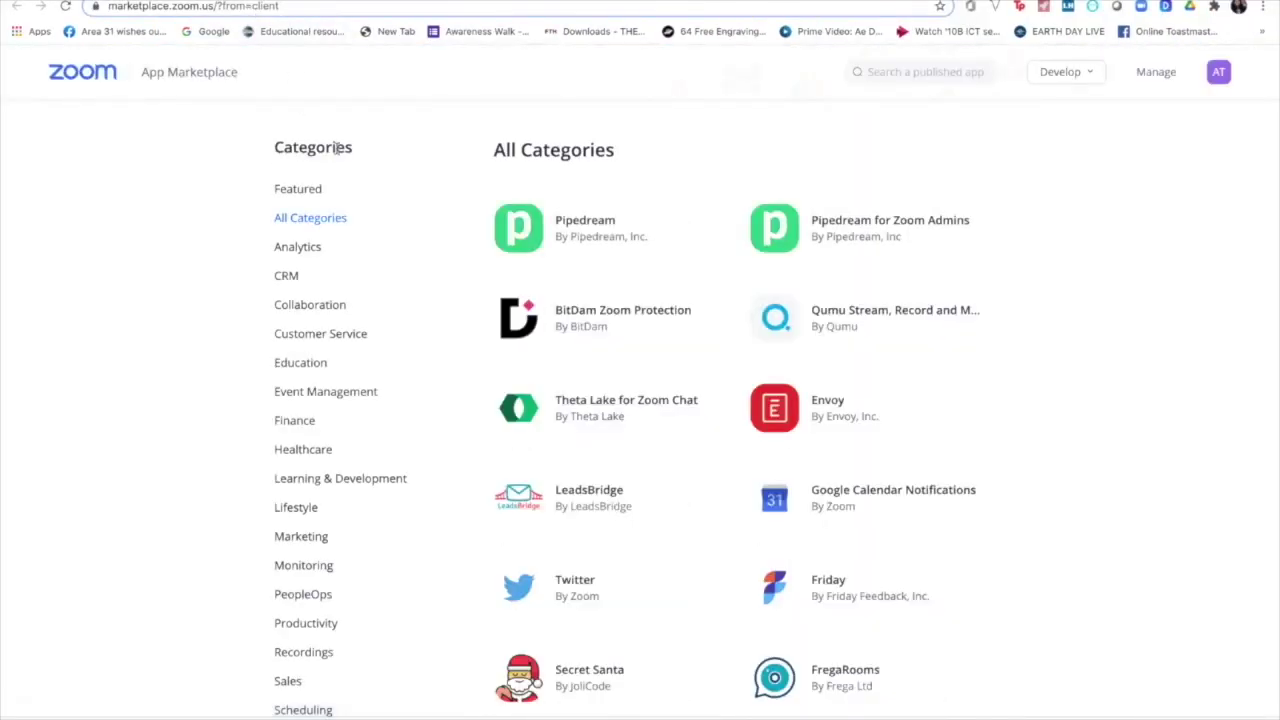
scroll(360, 345, down, 4)
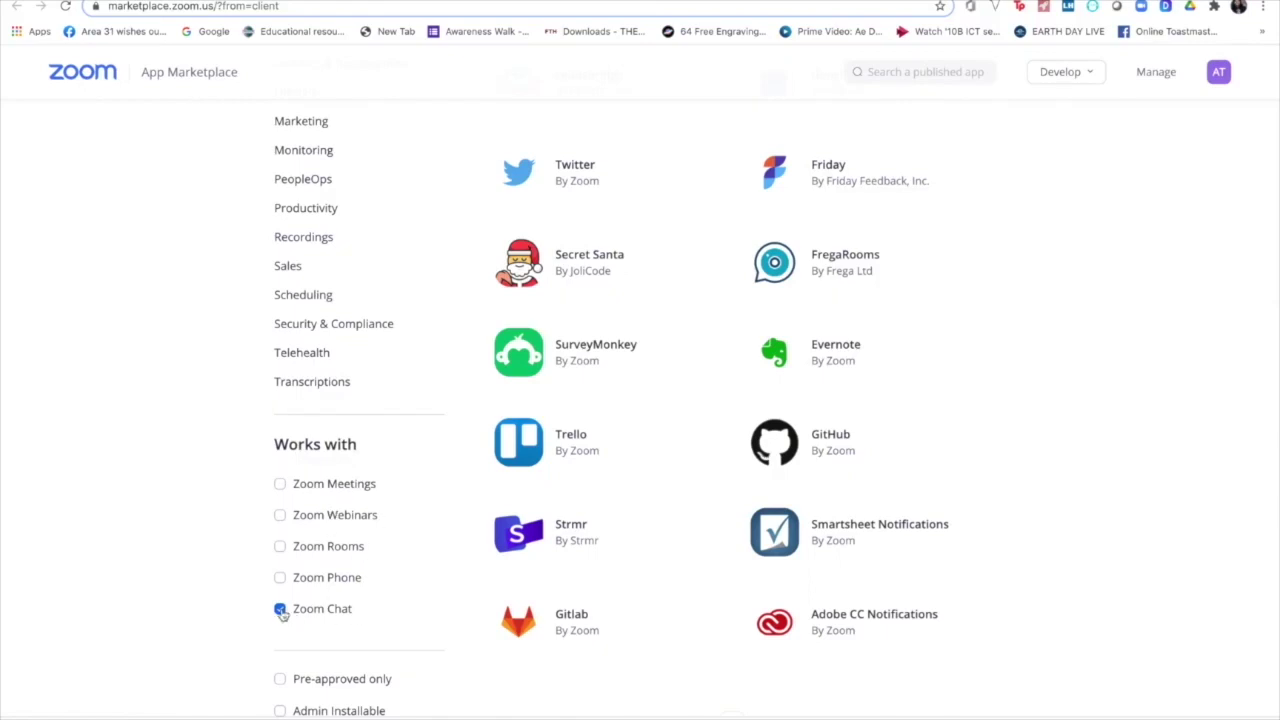
click(281, 610)
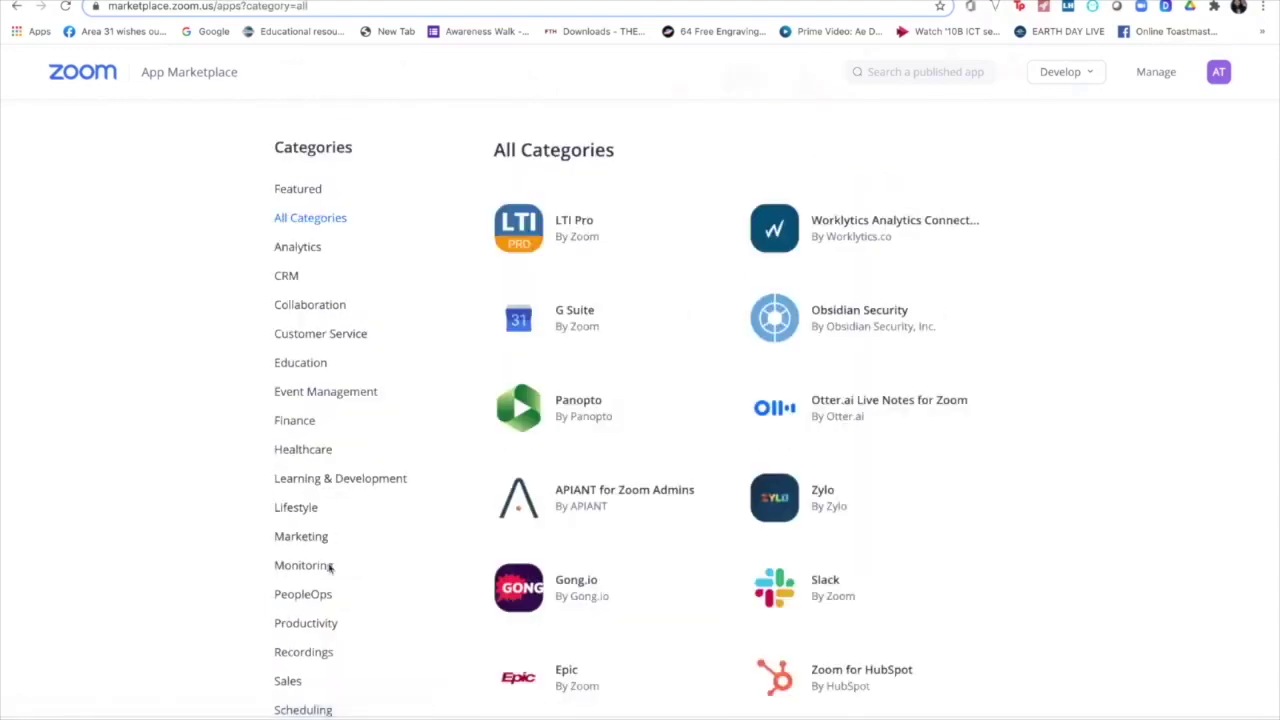
scroll(329, 570, down, 6)
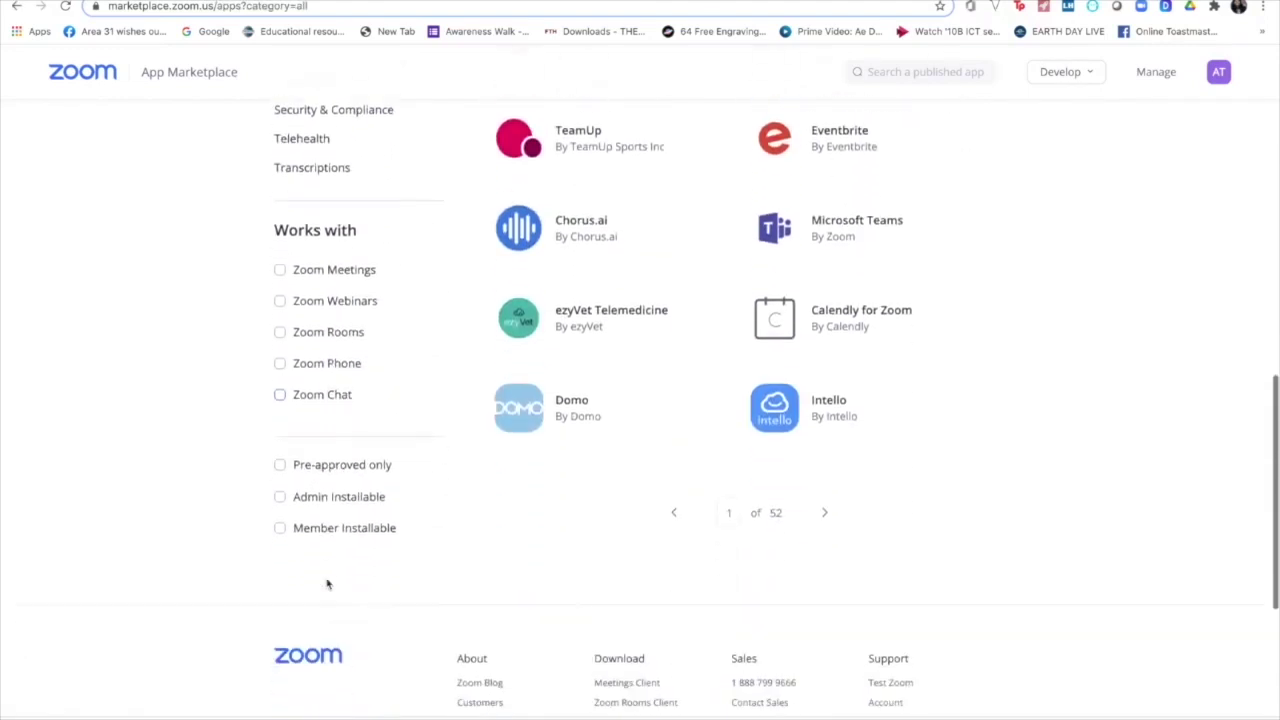
click(281, 273)
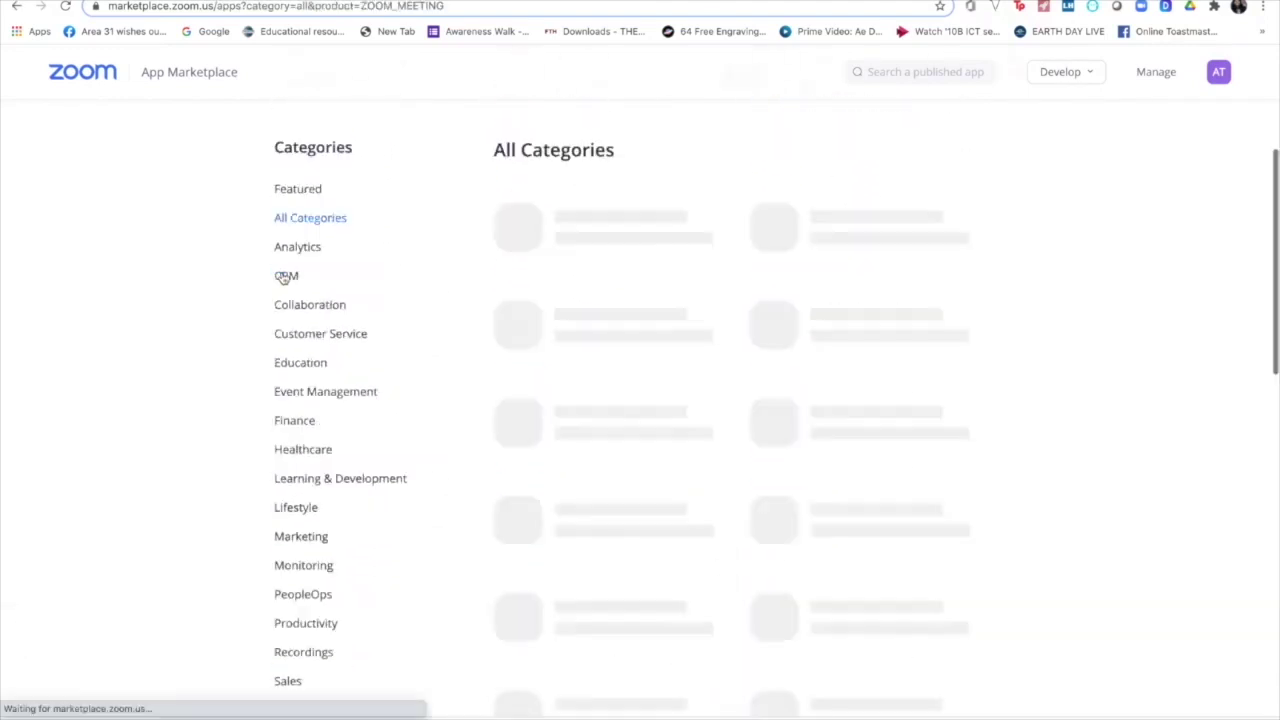
Step: Browse the Recordings category and open the YouTube for Zoom app page
scroll(317, 470, down, 3)
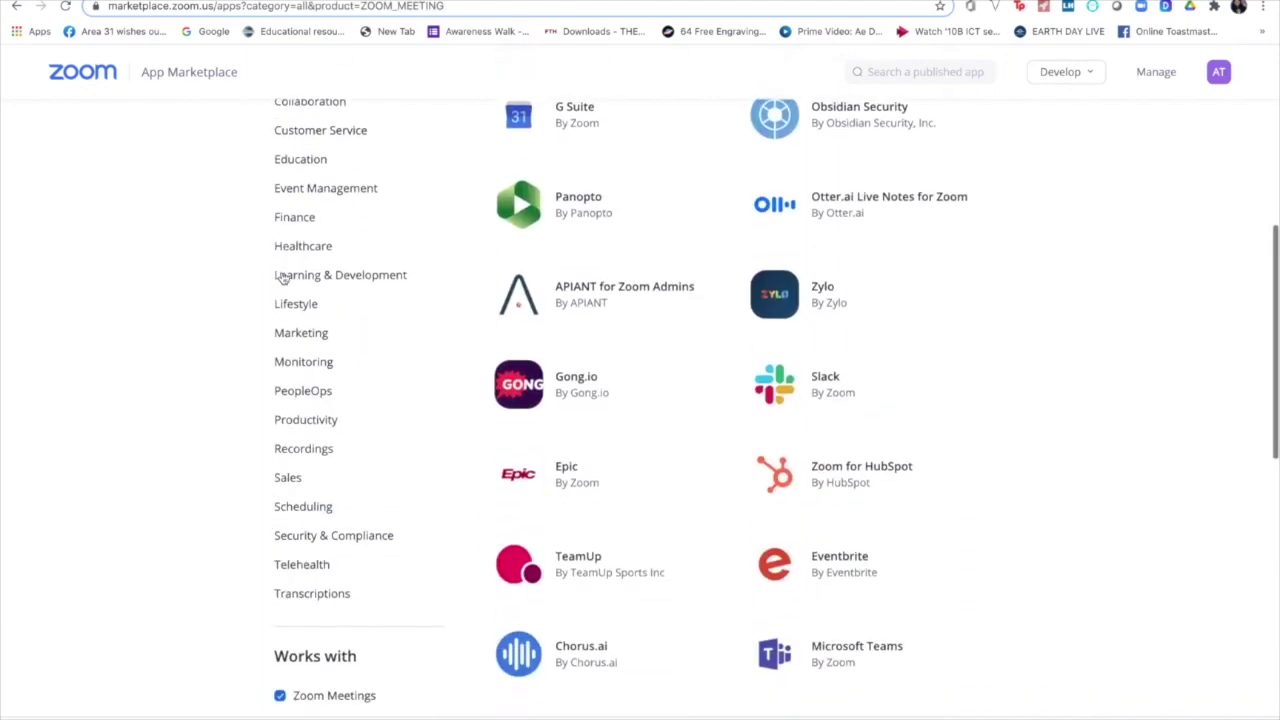
click(312, 449)
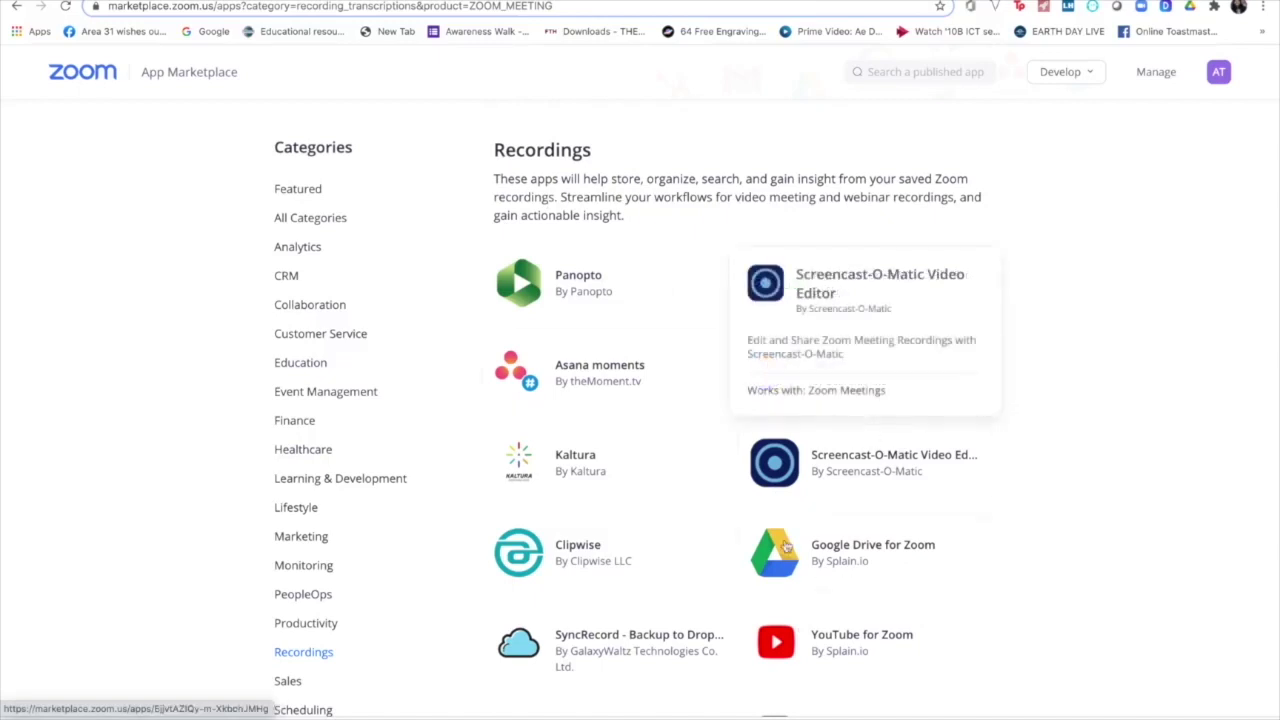
mouse_move(799, 523)
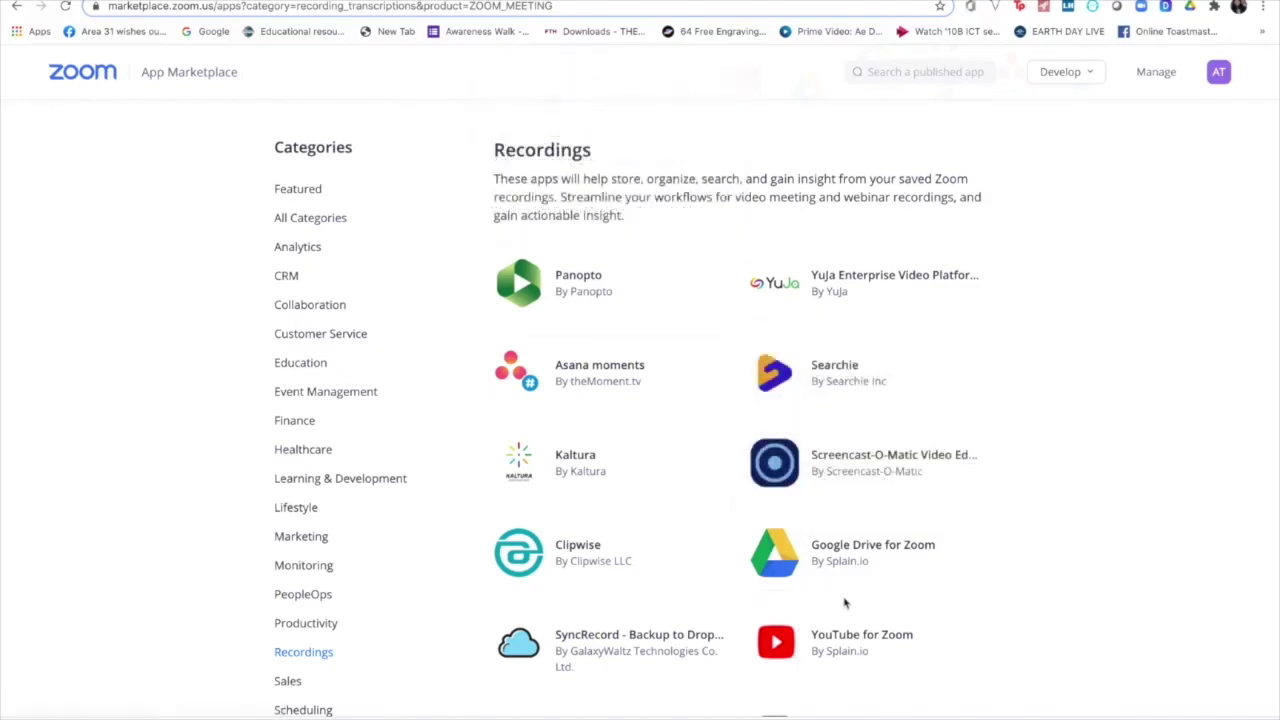
scroll(791, 597, down, 3)
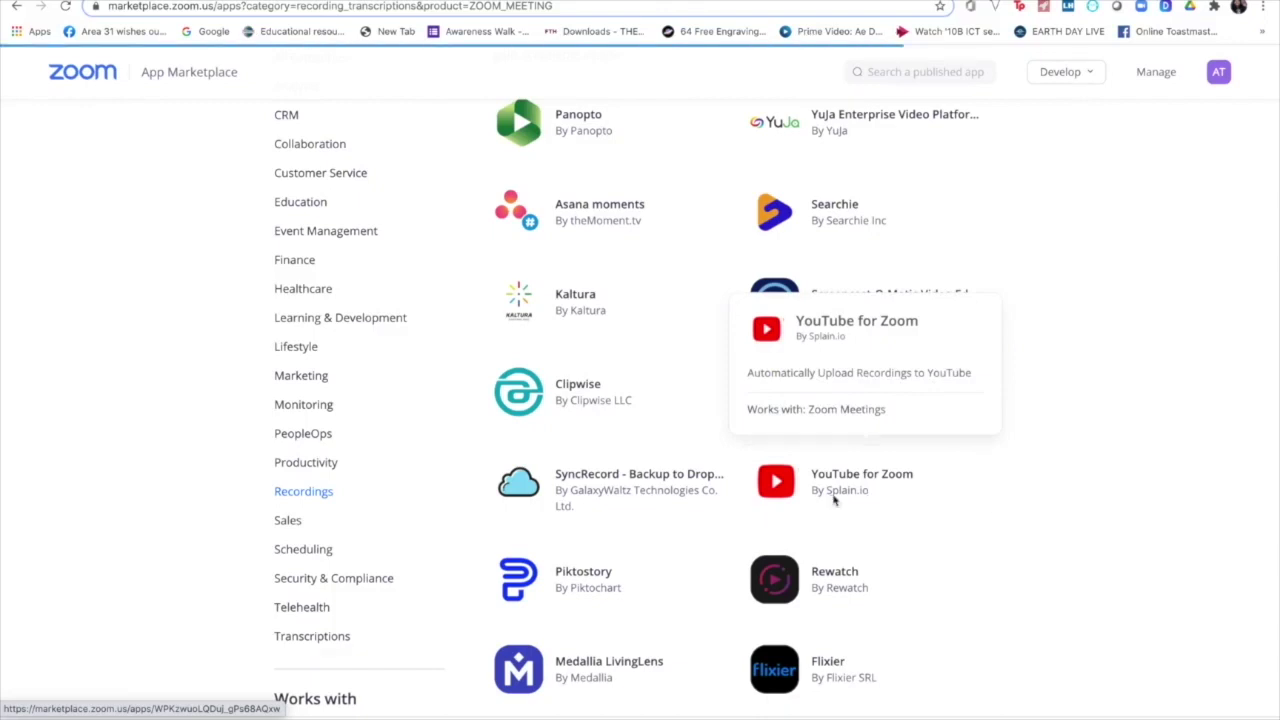
click(834, 498)
Step: Pre-approve YouTube for Zoom for all account users and start its installation
scroll(834, 498, down, 2)
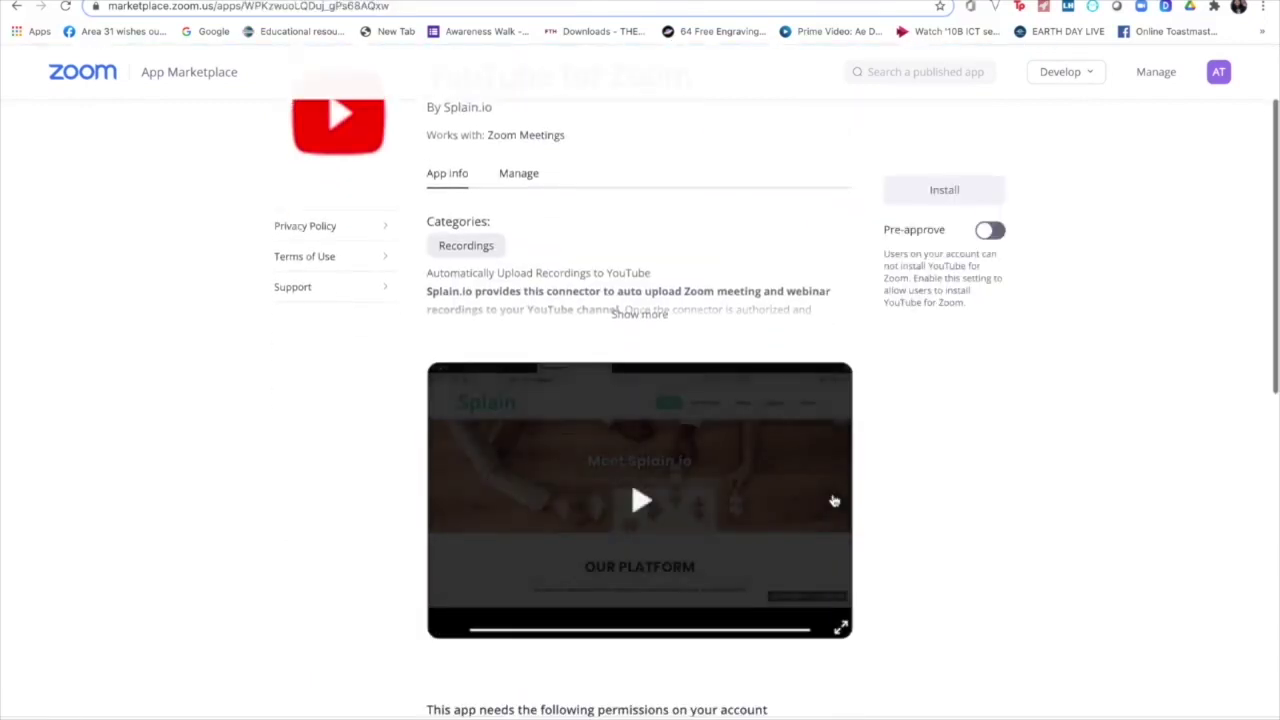
scroll(832, 500, up, 1)
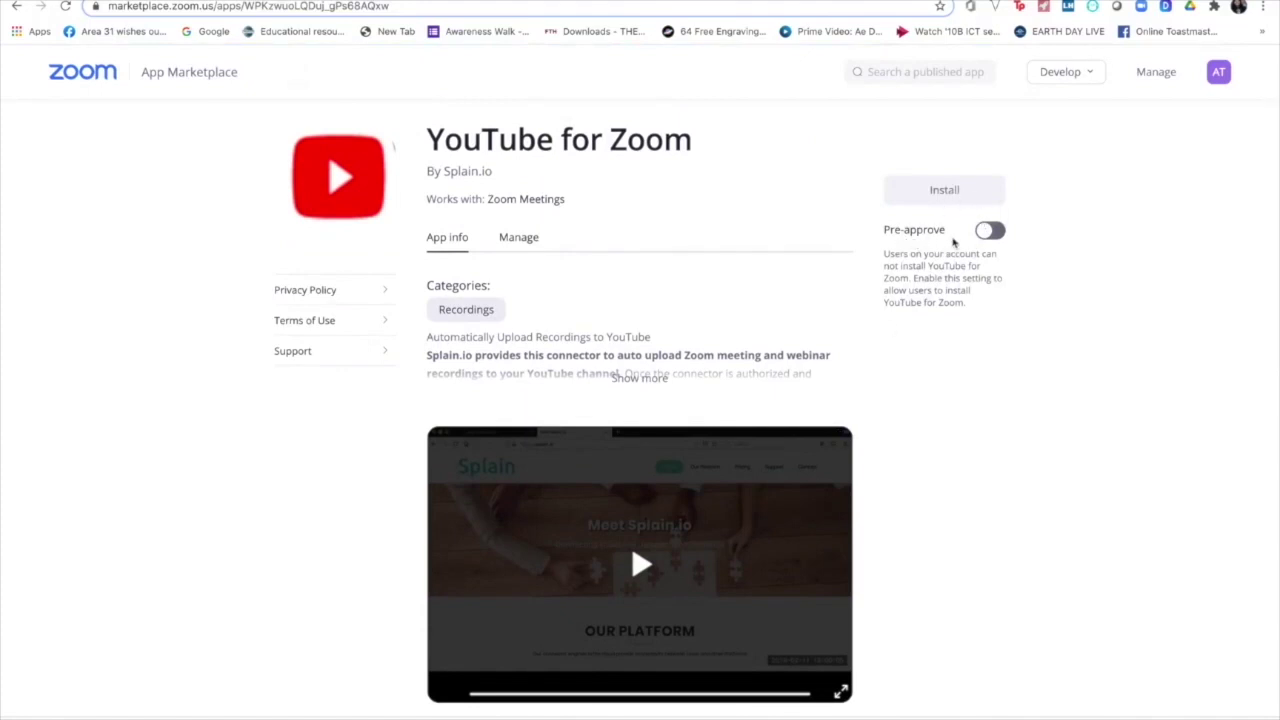
click(997, 238)
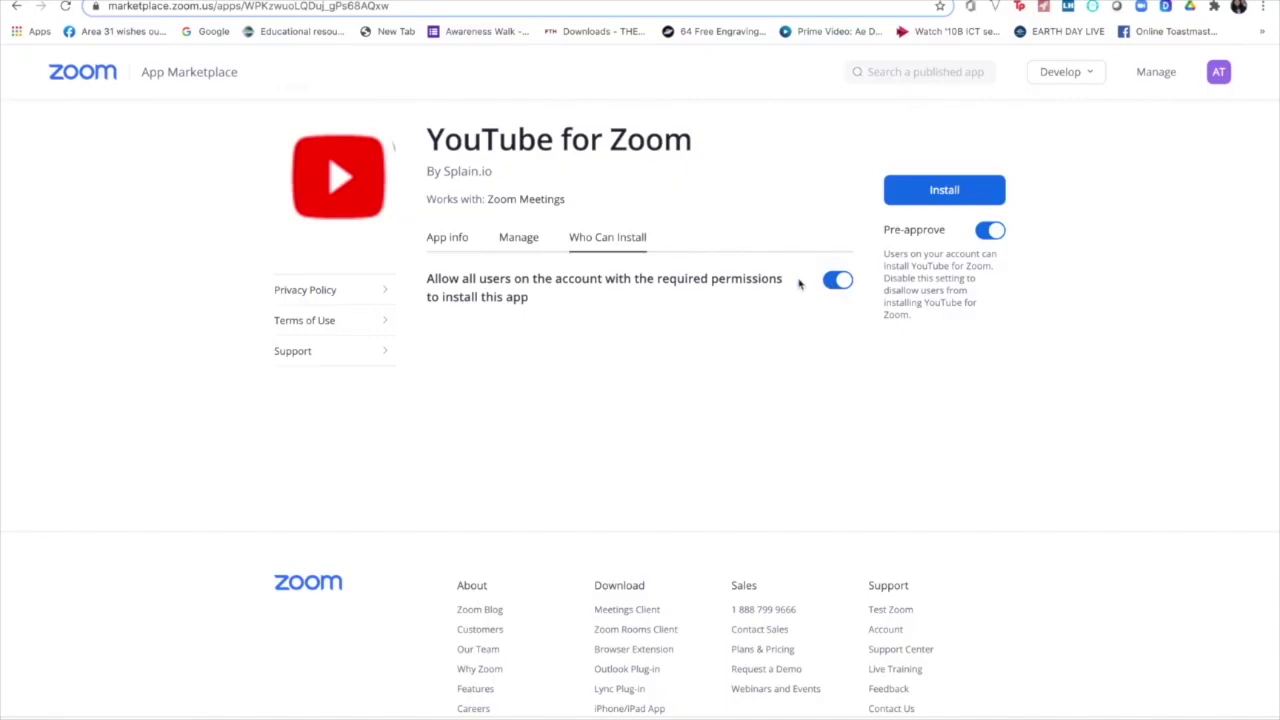
click(922, 193)
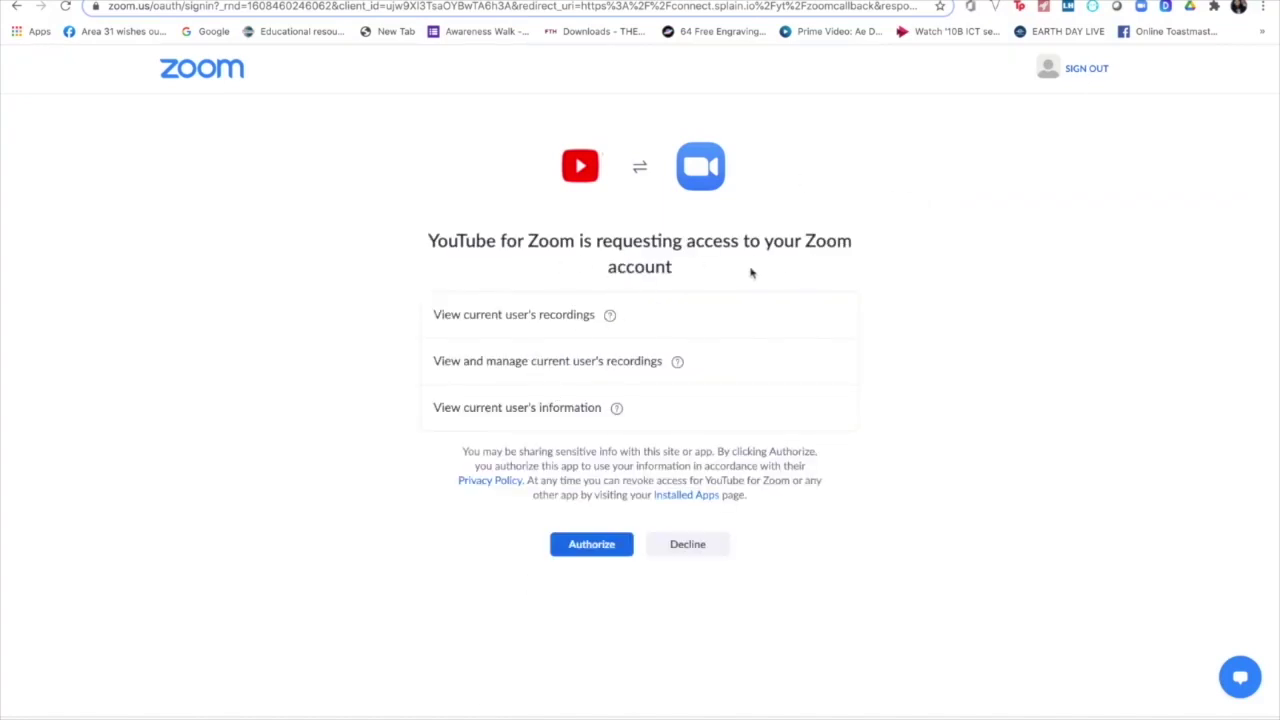
Step: Authorize YouTube for Zoom to view and manage the account's recordings and user information
click(586, 549)
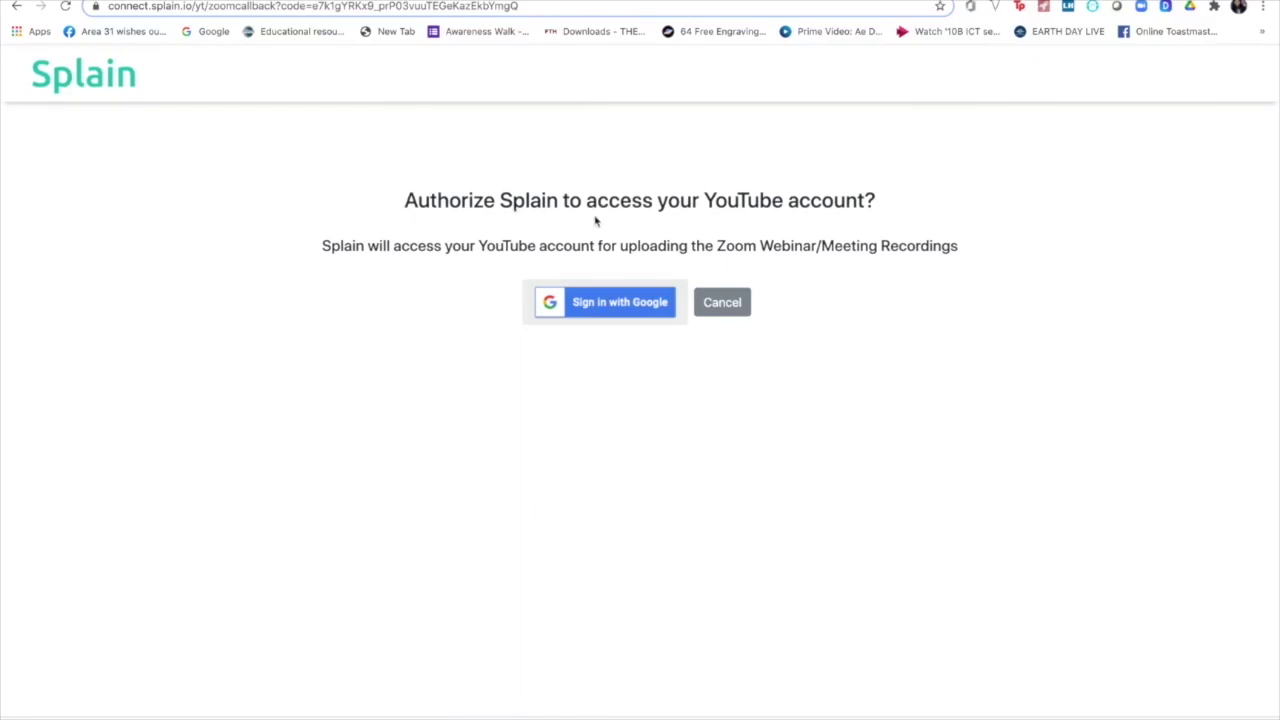
Step: Sign in with Google and allow Splain to manage the account's YouTube videos
click(648, 314)
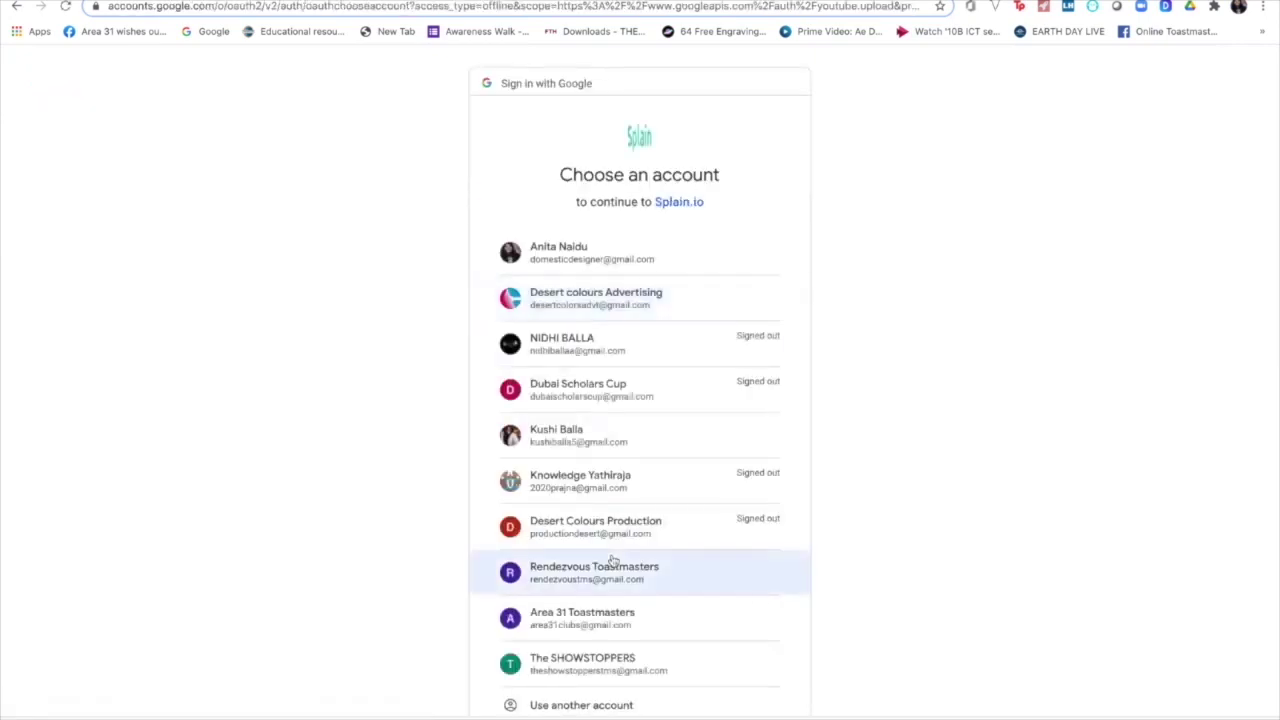
click(610, 617)
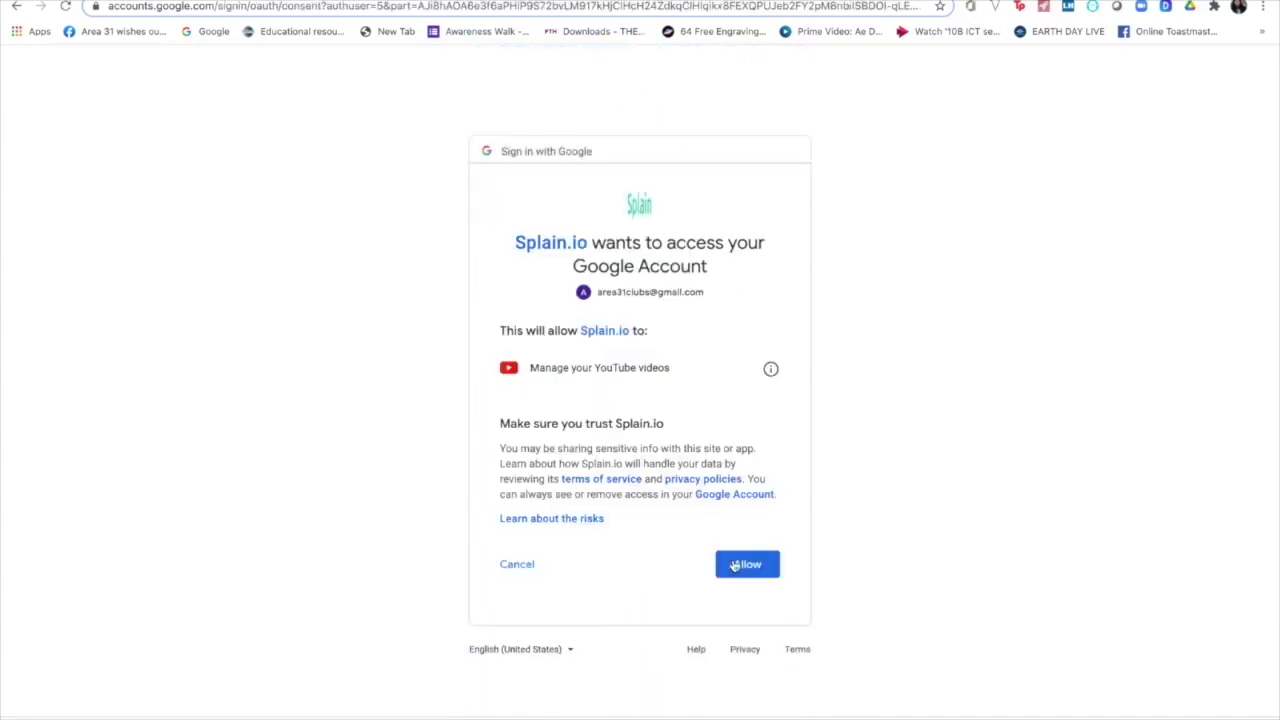
click(741, 570)
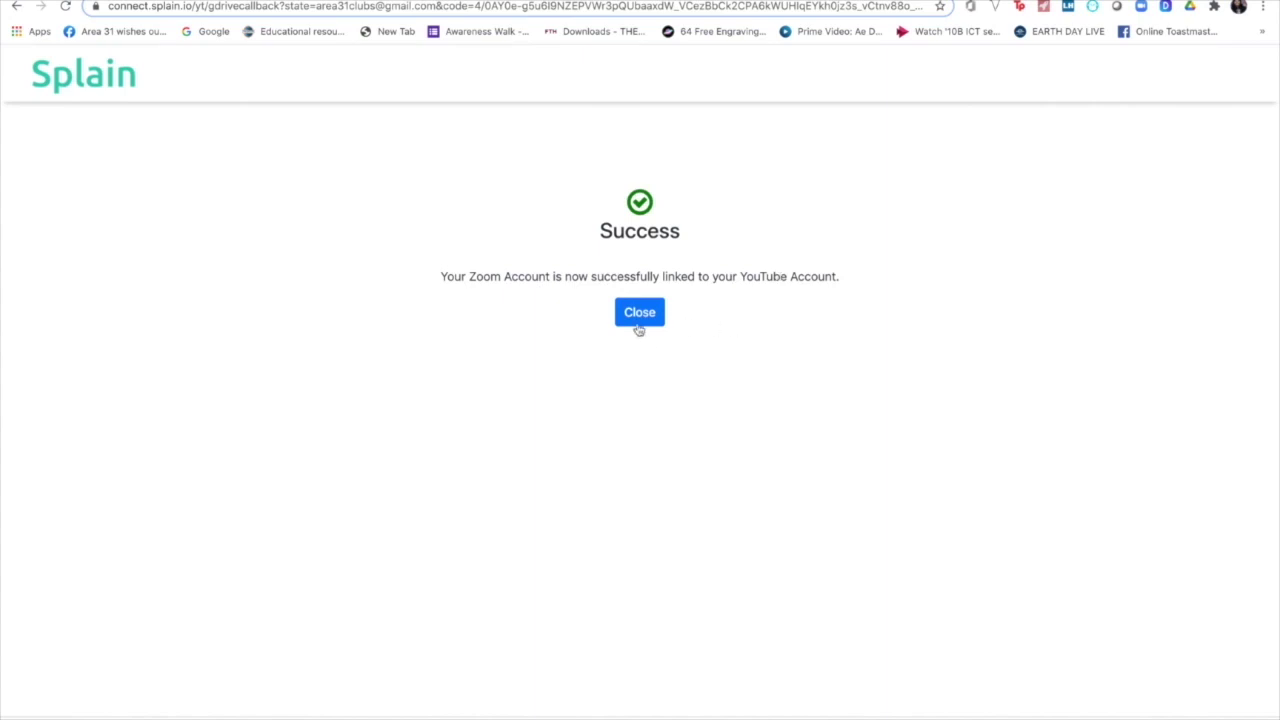
click(639, 328)
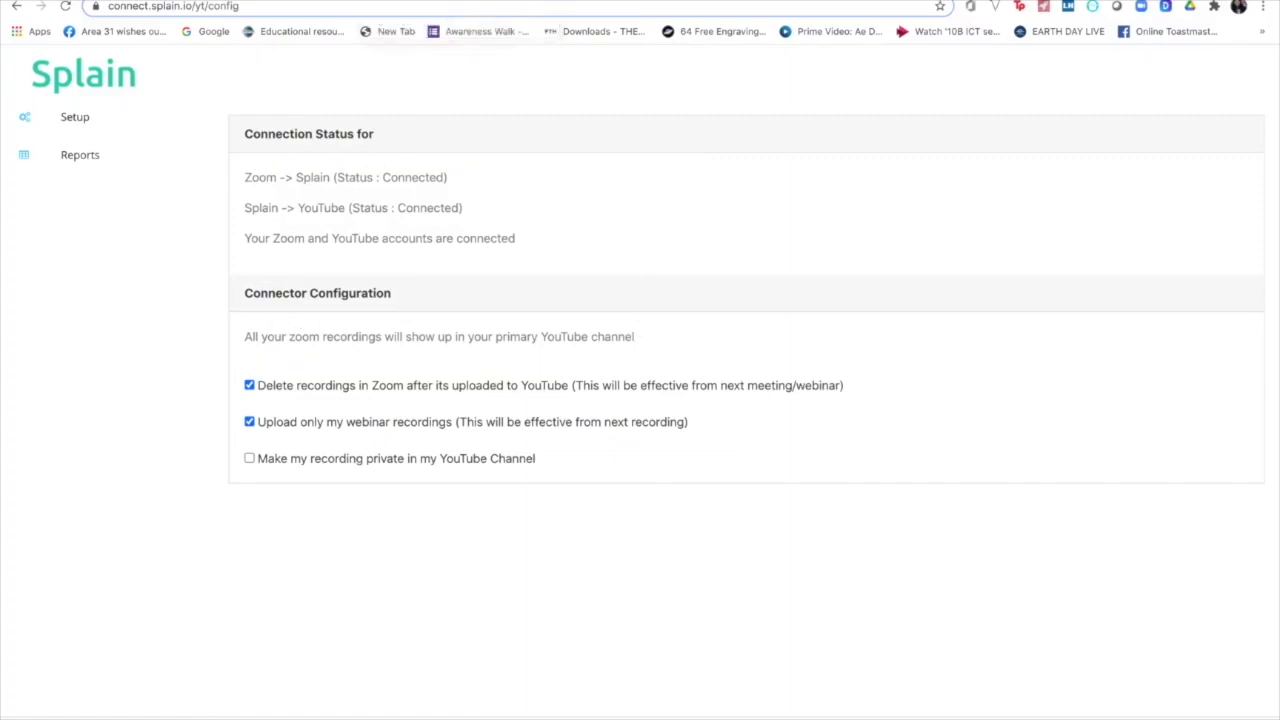
key(ctrl+Tab)
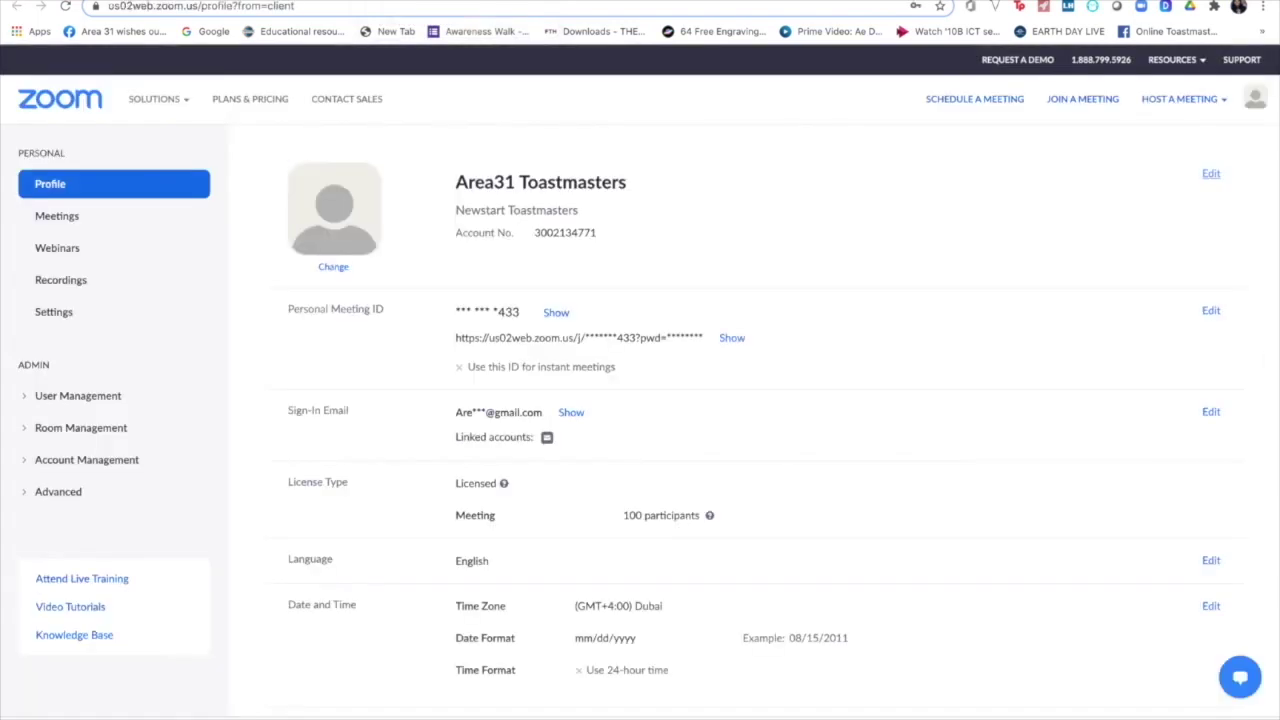
Step: Reopen YouTube for Zoom via the Zoom Meetings Recordings listing and view its management options
click(1010, 712)
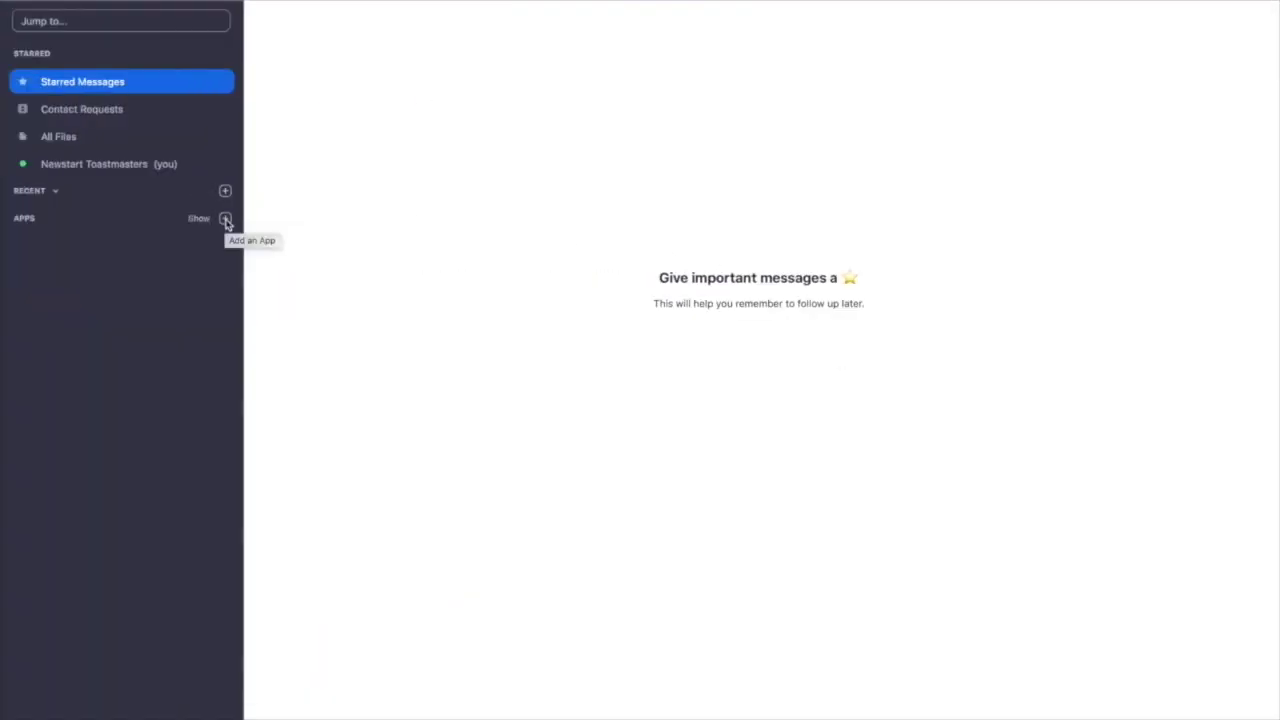
click(225, 219)
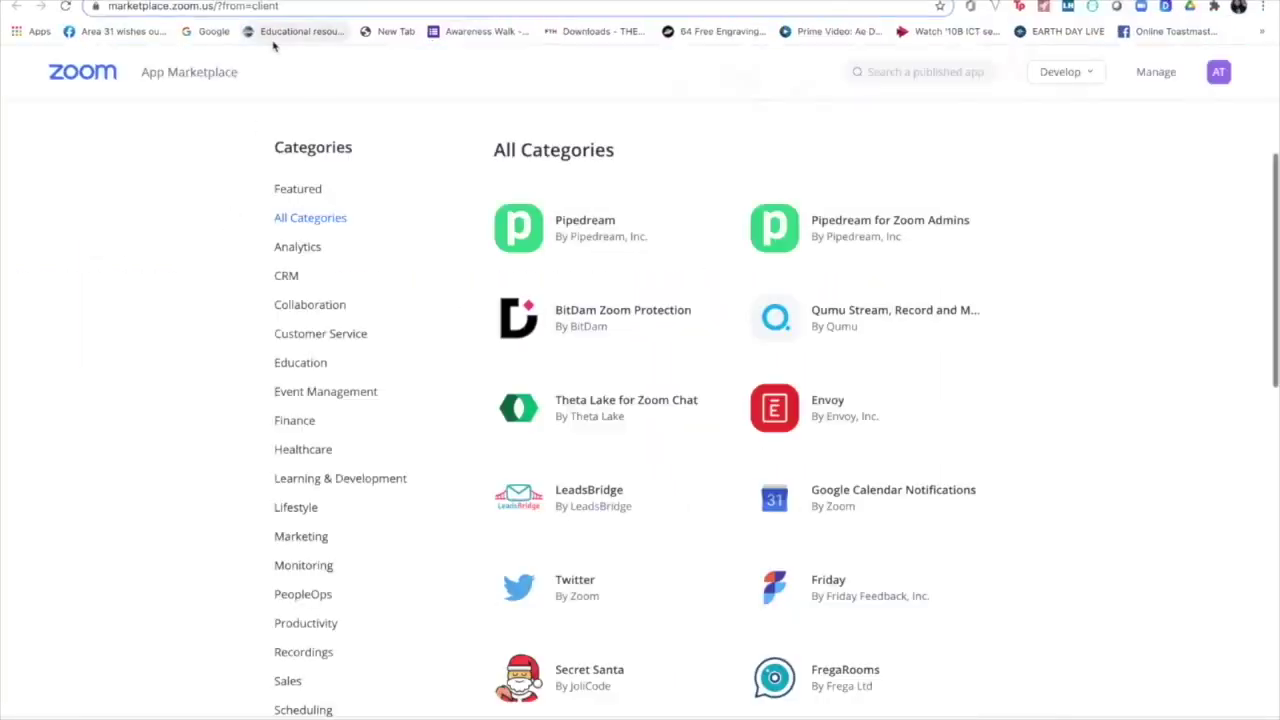
scroll(380, 591, down, 5)
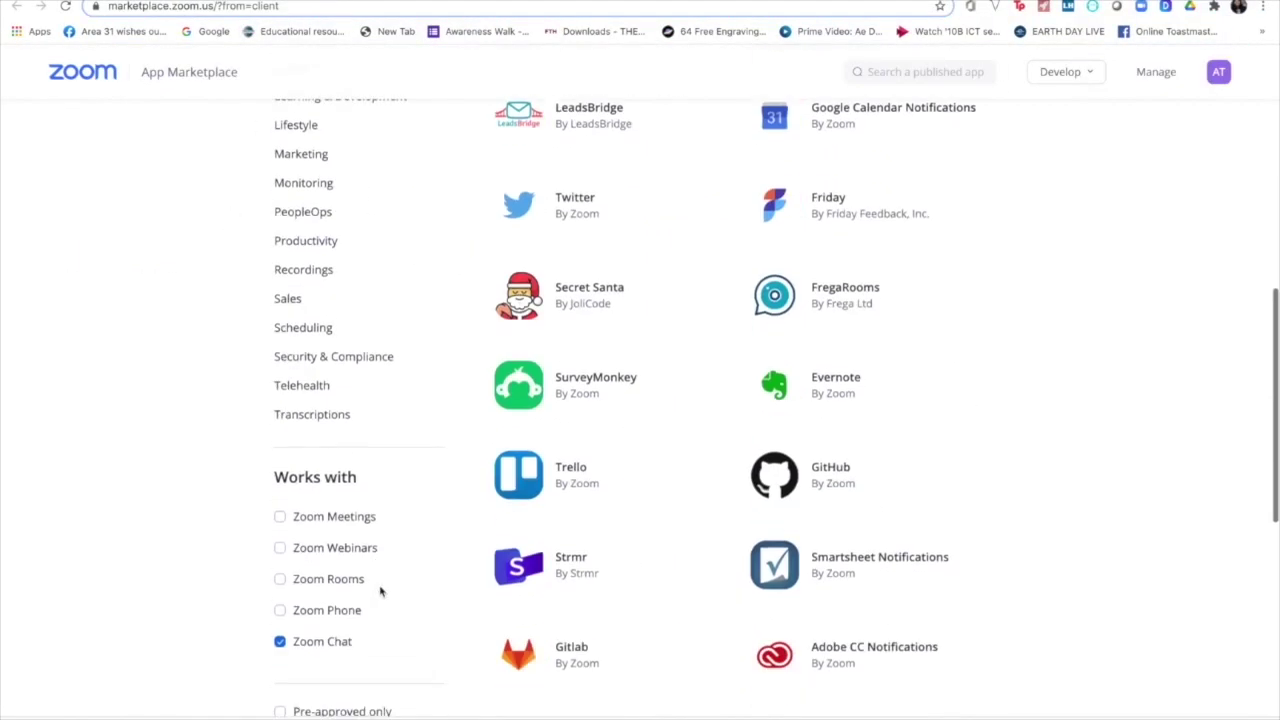
click(325, 518)
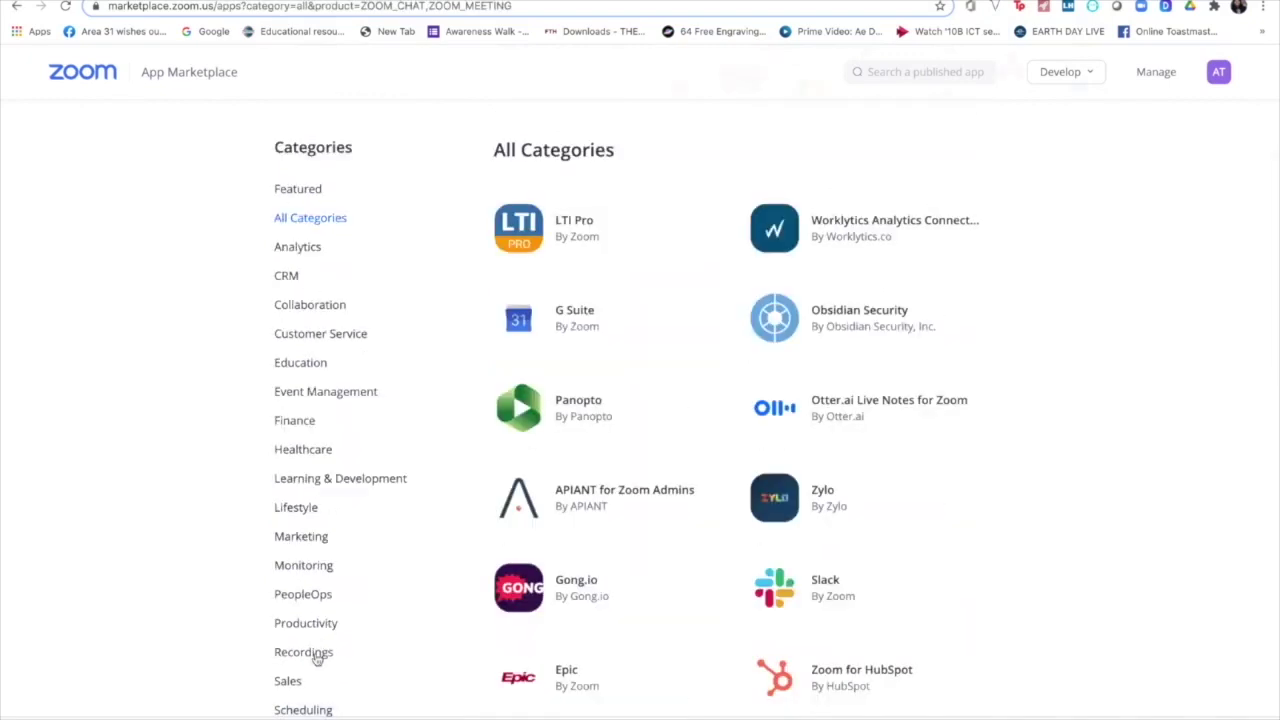
click(317, 655)
scroll(776, 655, down, 1)
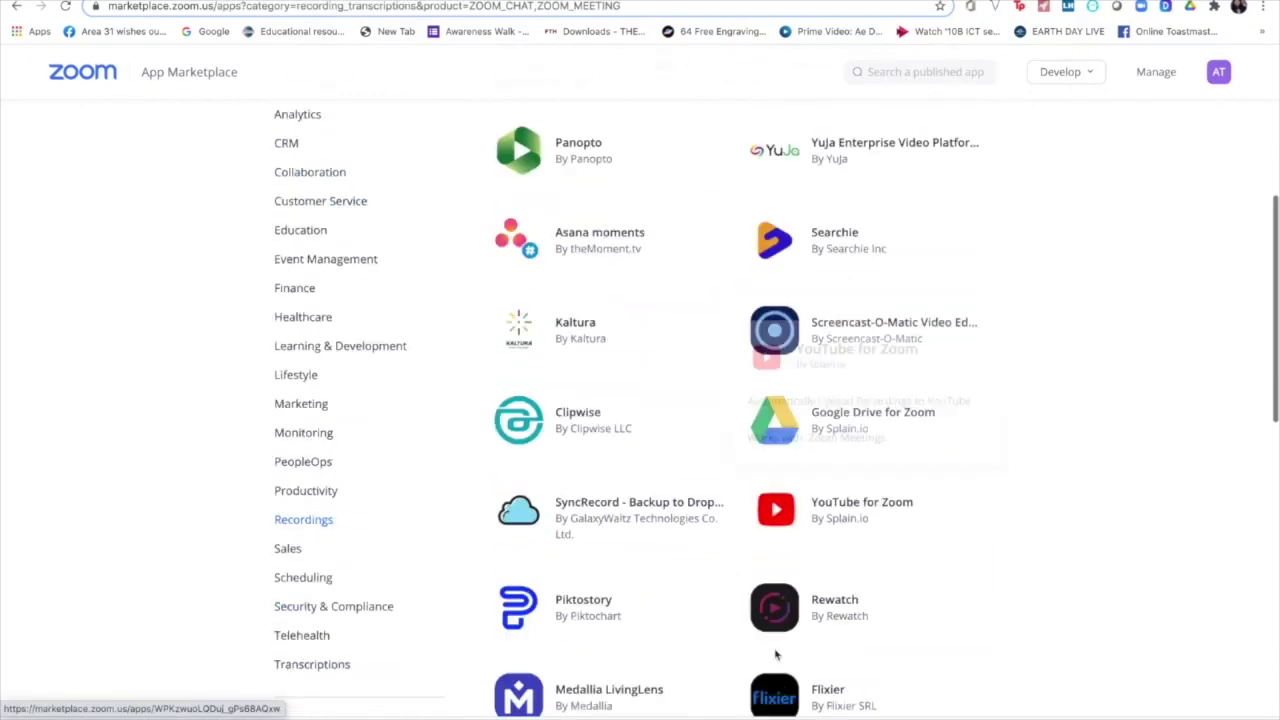
scroll(776, 655, down, 1)
click(848, 464)
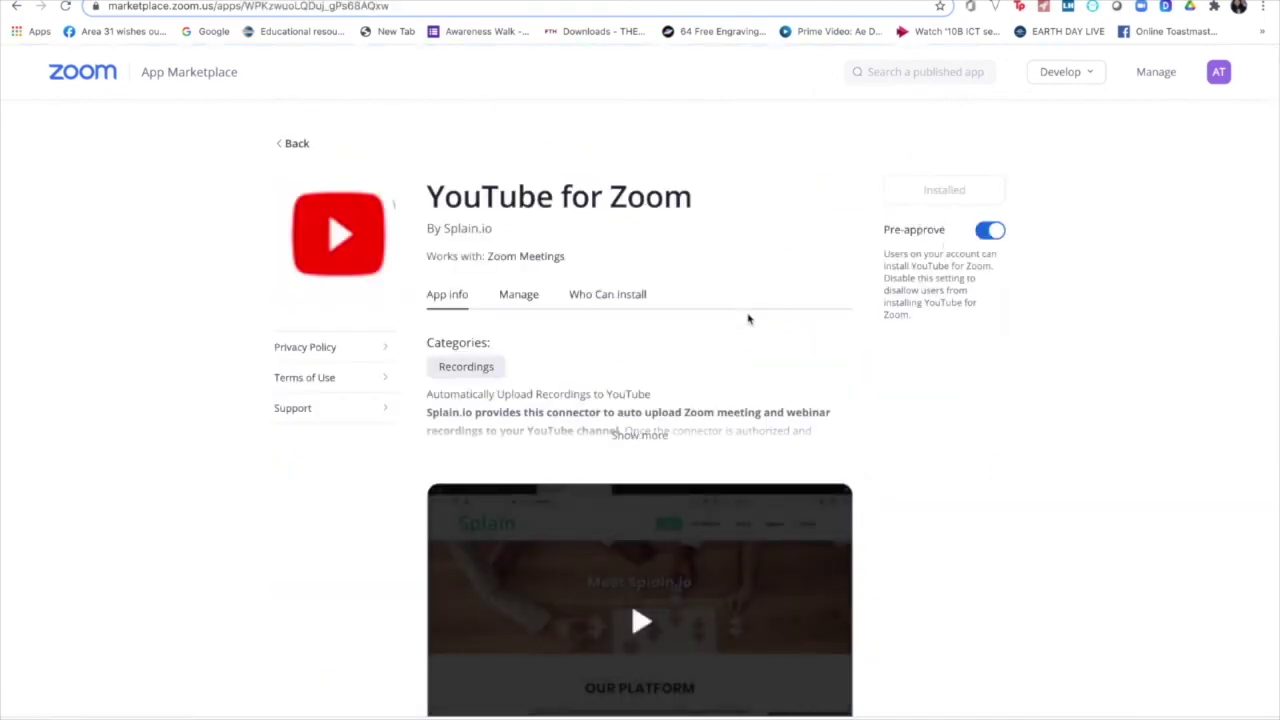
scroll(748, 319, down, 4)
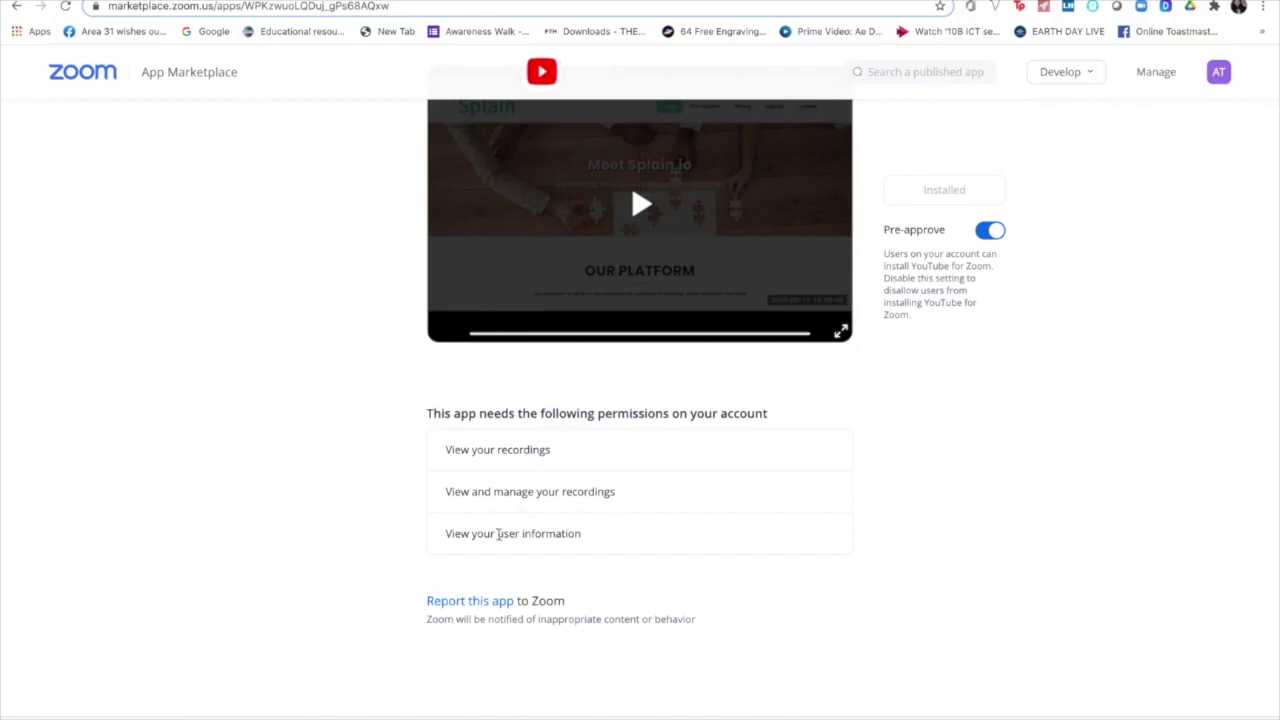
scroll(576, 547, up, 5)
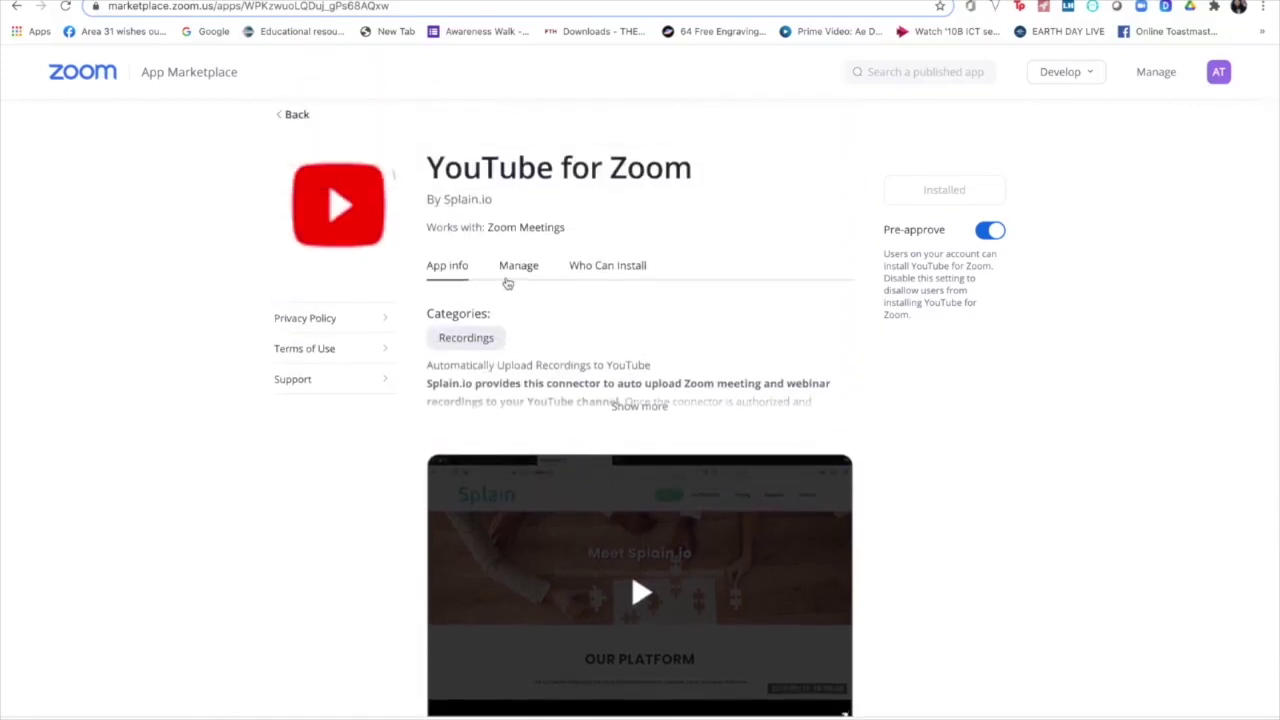
click(508, 279)
Step: Review Splain's connector settings: delete Zoom recordings after upload, upload webinars only
scroll(510, 280, down, 2)
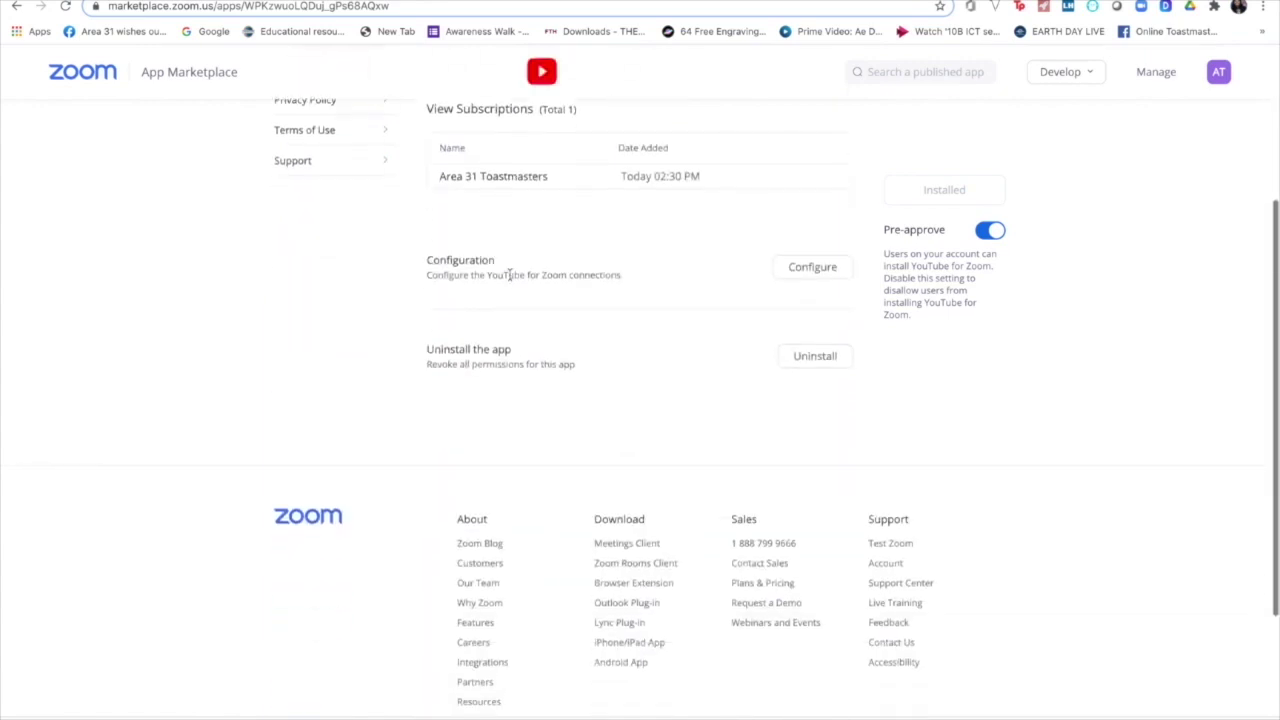
scroll(508, 275, down, 2)
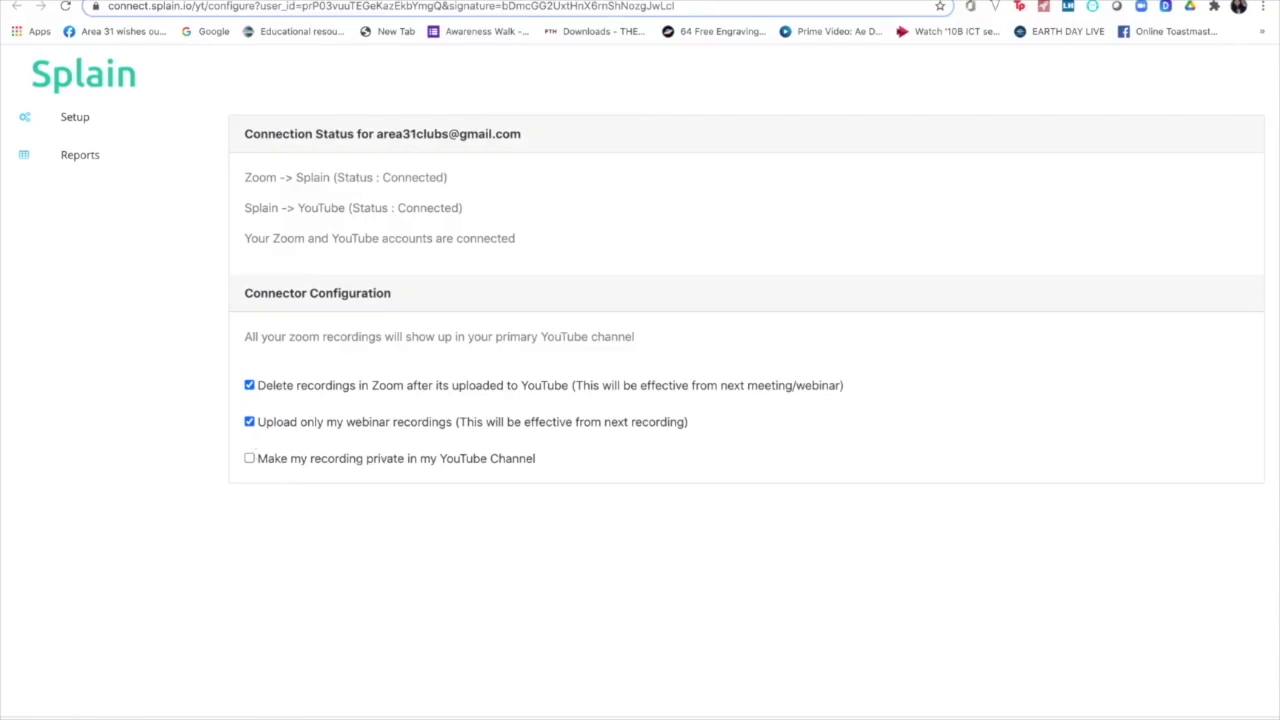
key(ctrl+Tab)
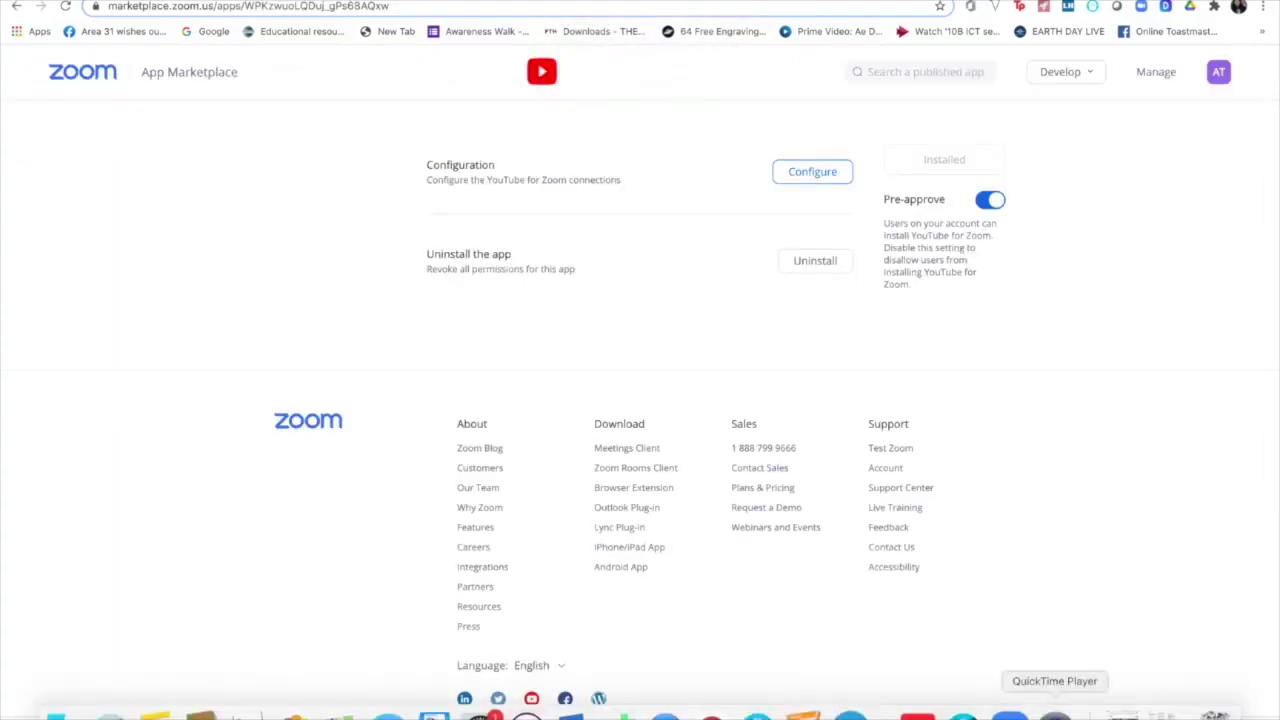
Step: Bring up the Keynote podcast slides, then start a new meeting from Zoom's home screen
click(1012, 705)
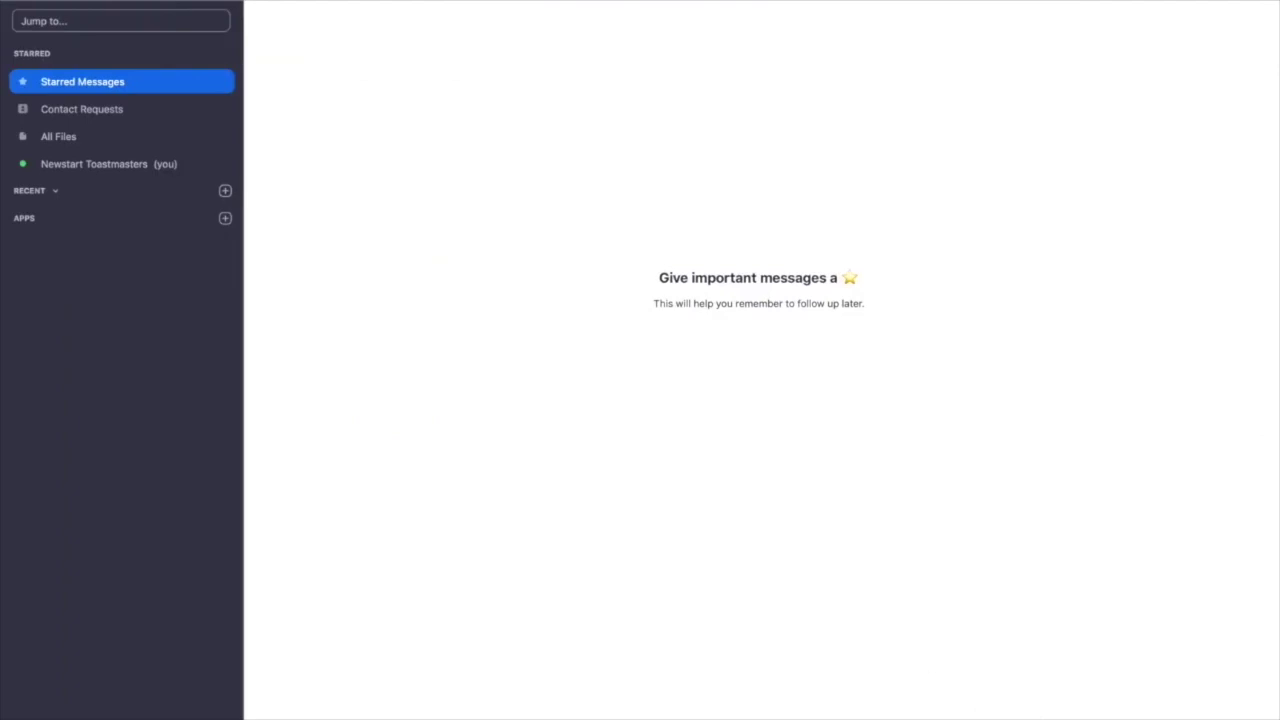
mouse_move(483, 712)
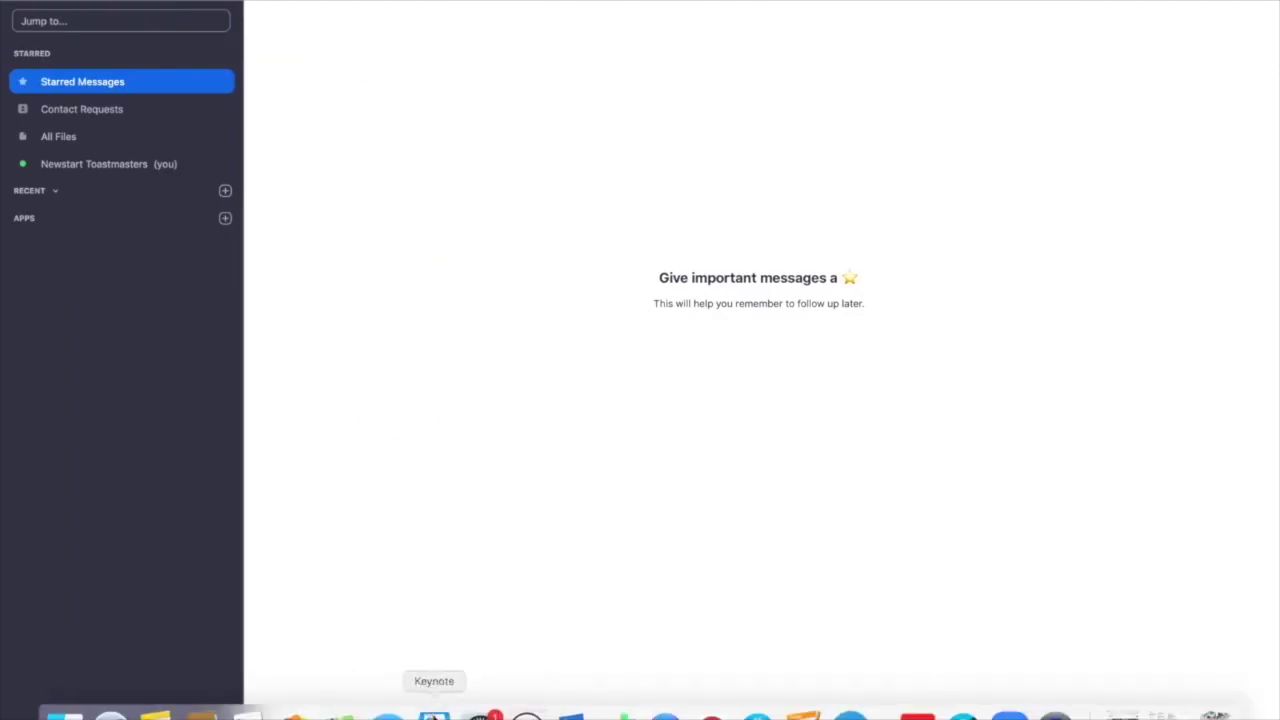
click(434, 712)
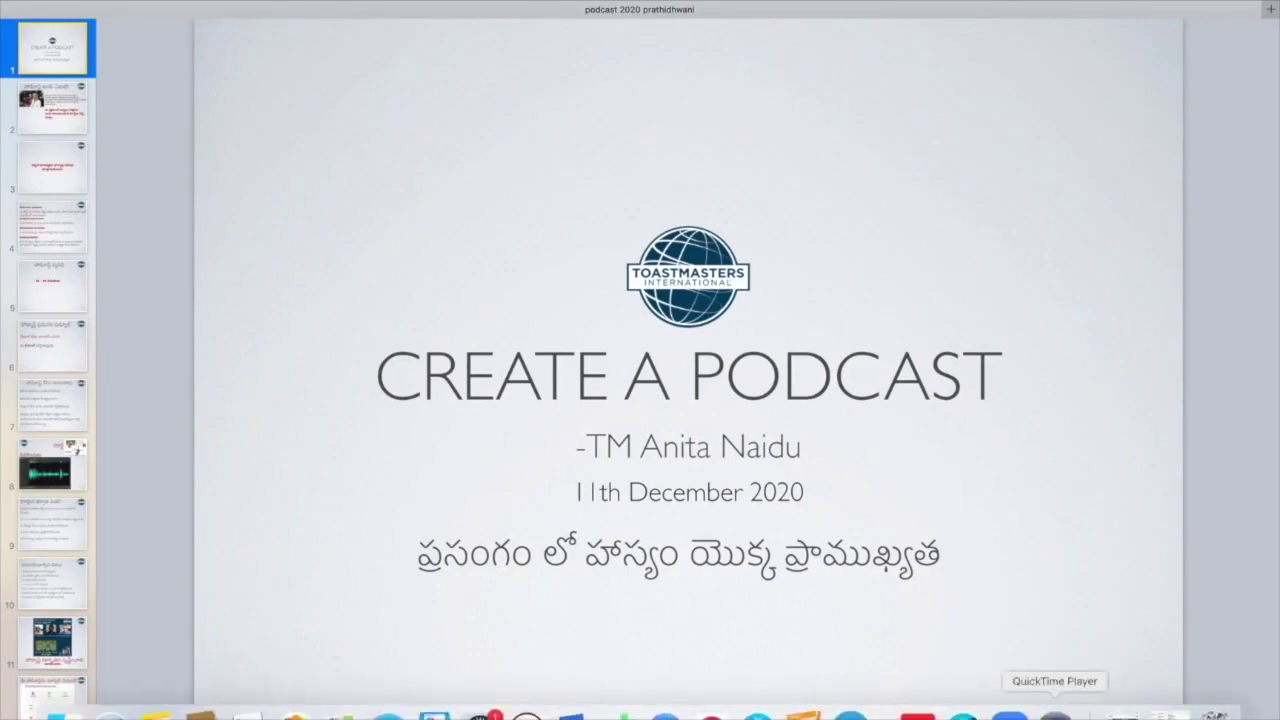
click(1010, 705)
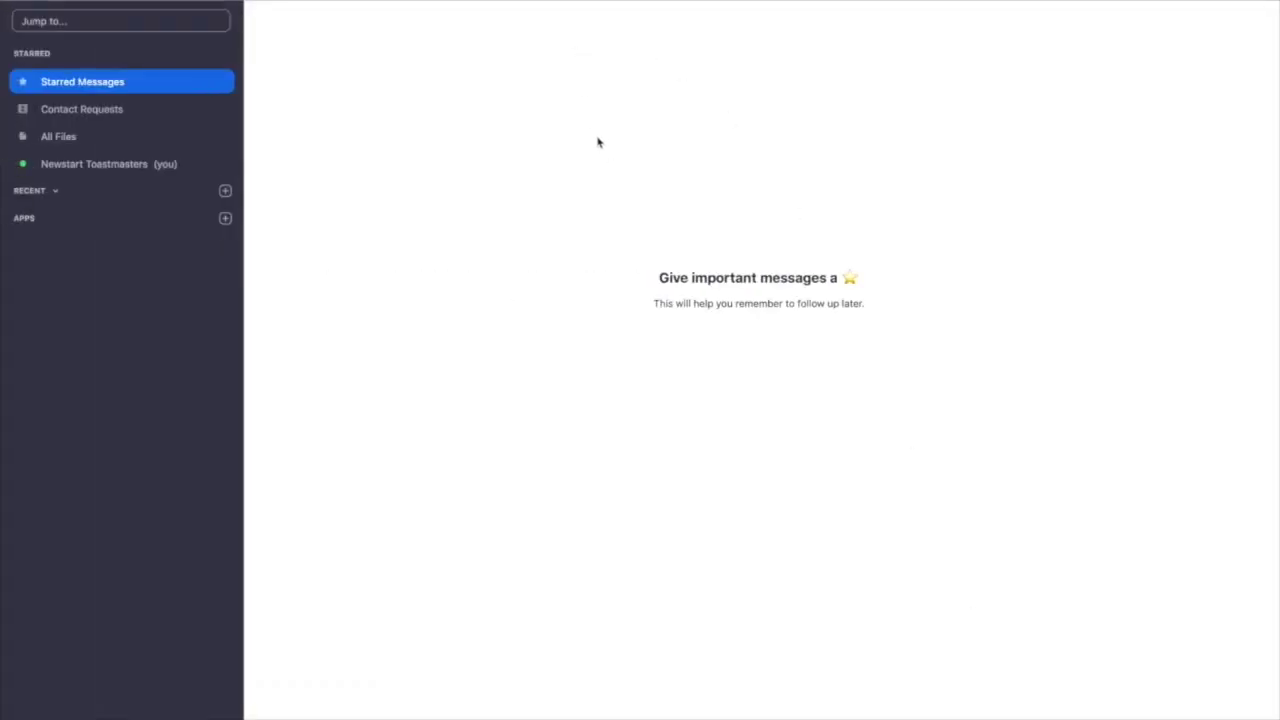
click(565, 2)
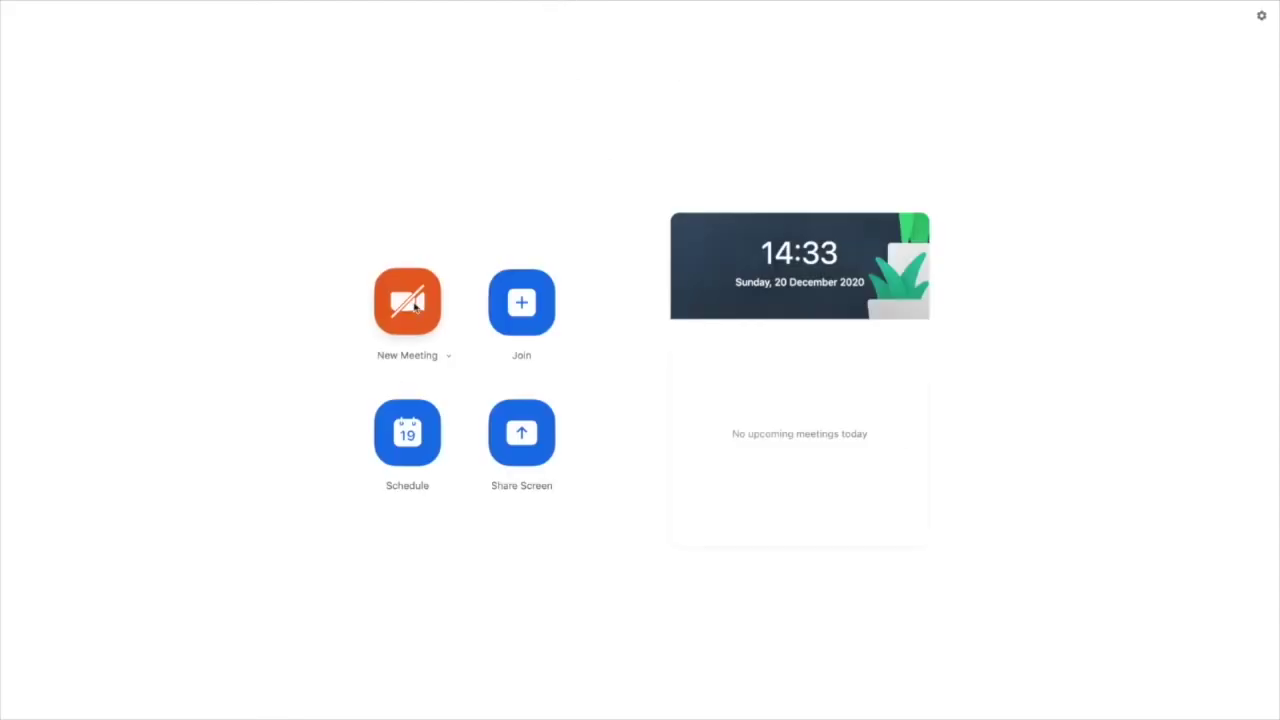
click(416, 300)
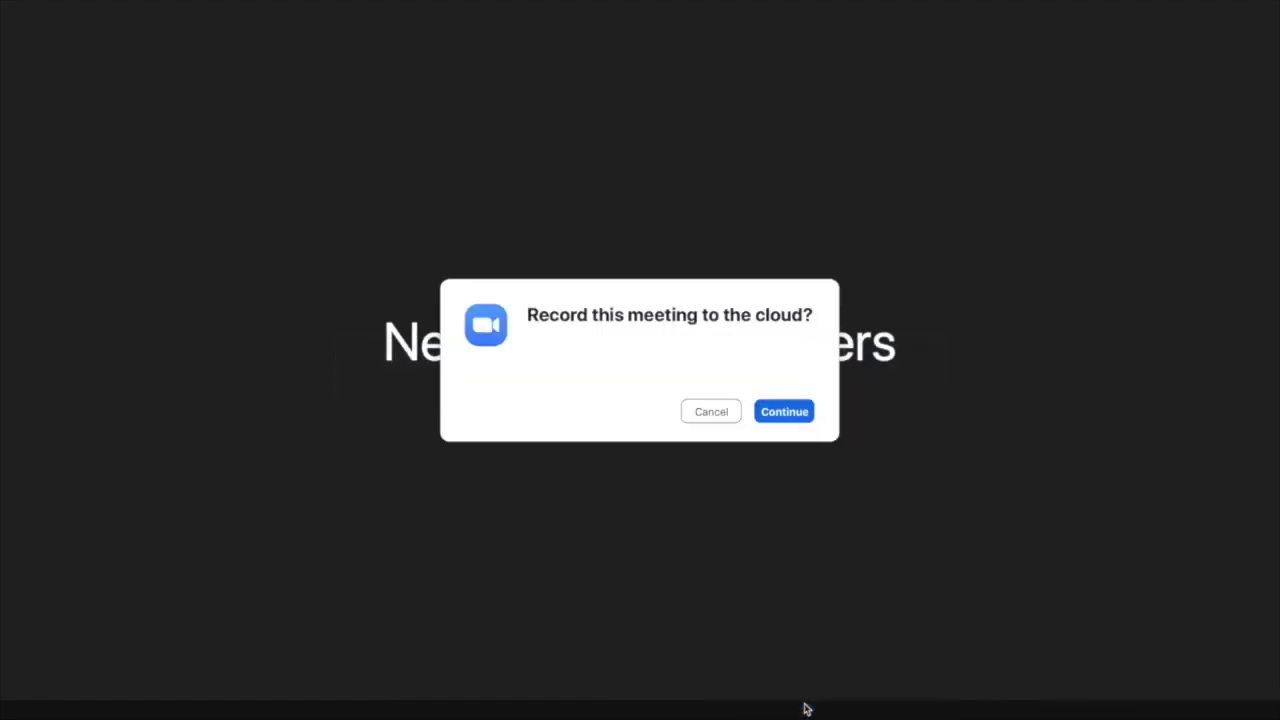
Step: Record the meeting to the cloud while briefly sharing the Keynote podcast slides window
click(787, 412)
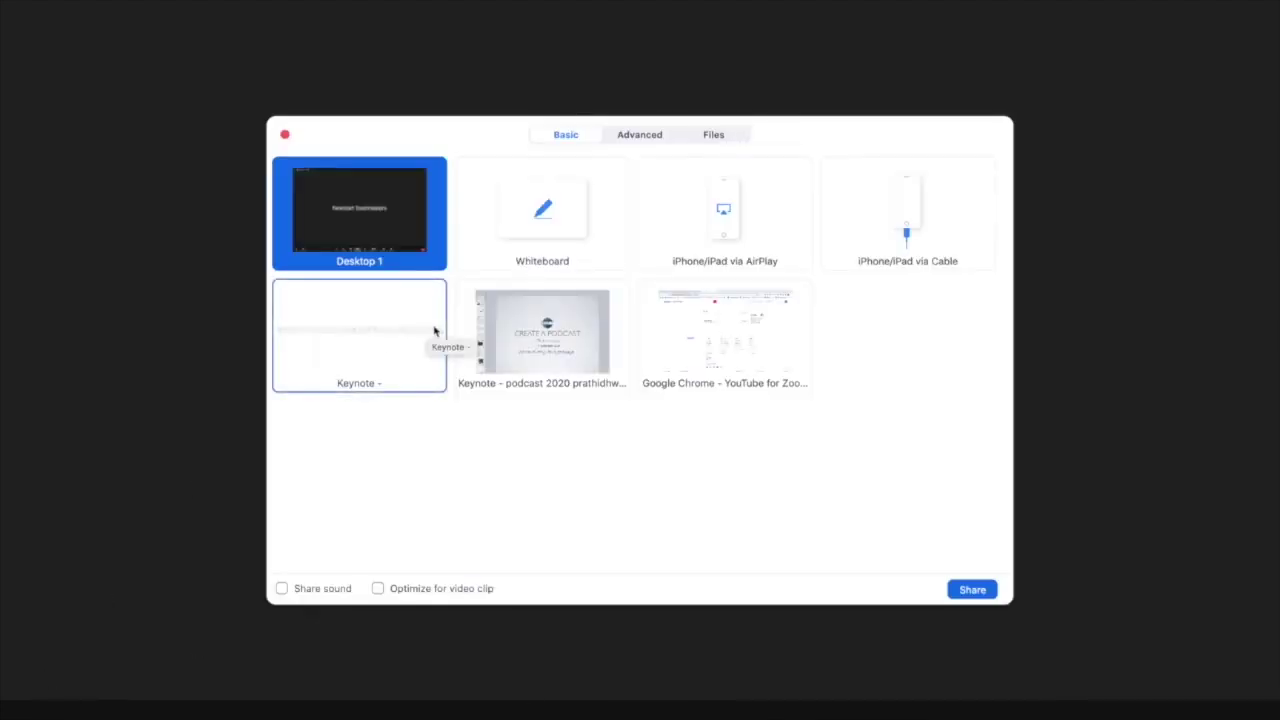
click(540, 360)
click(968, 594)
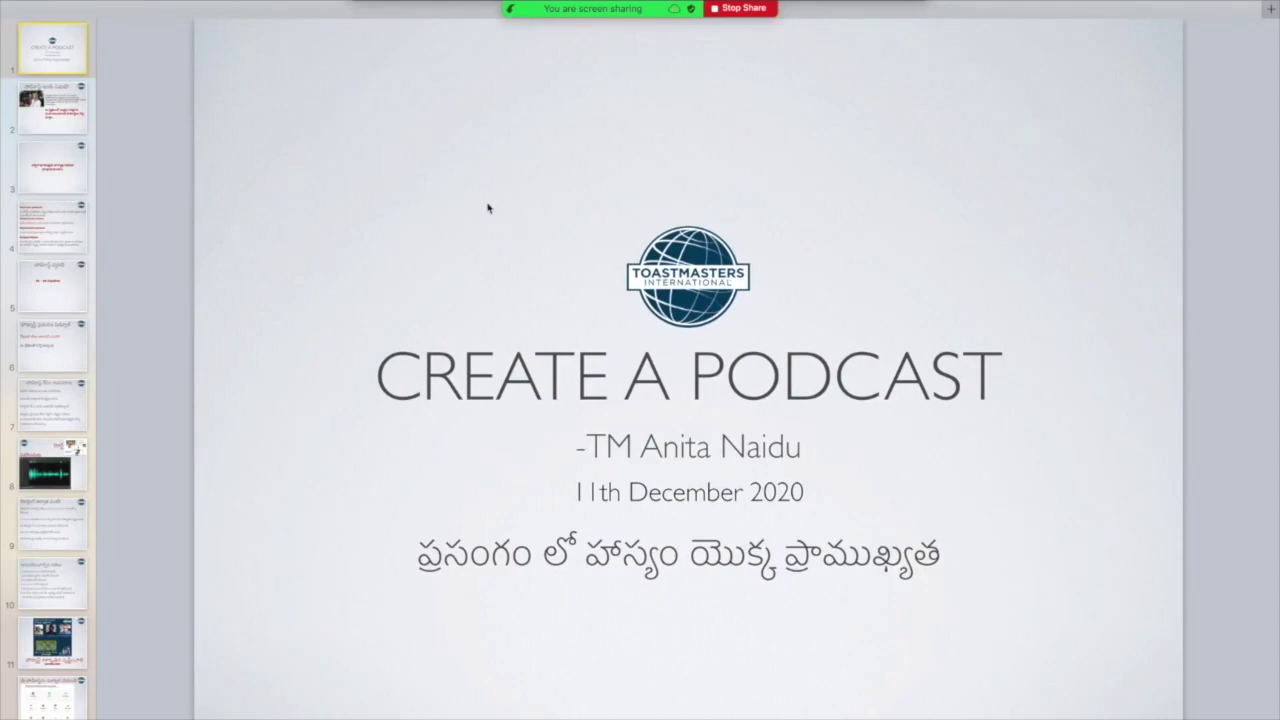
click(730, 10)
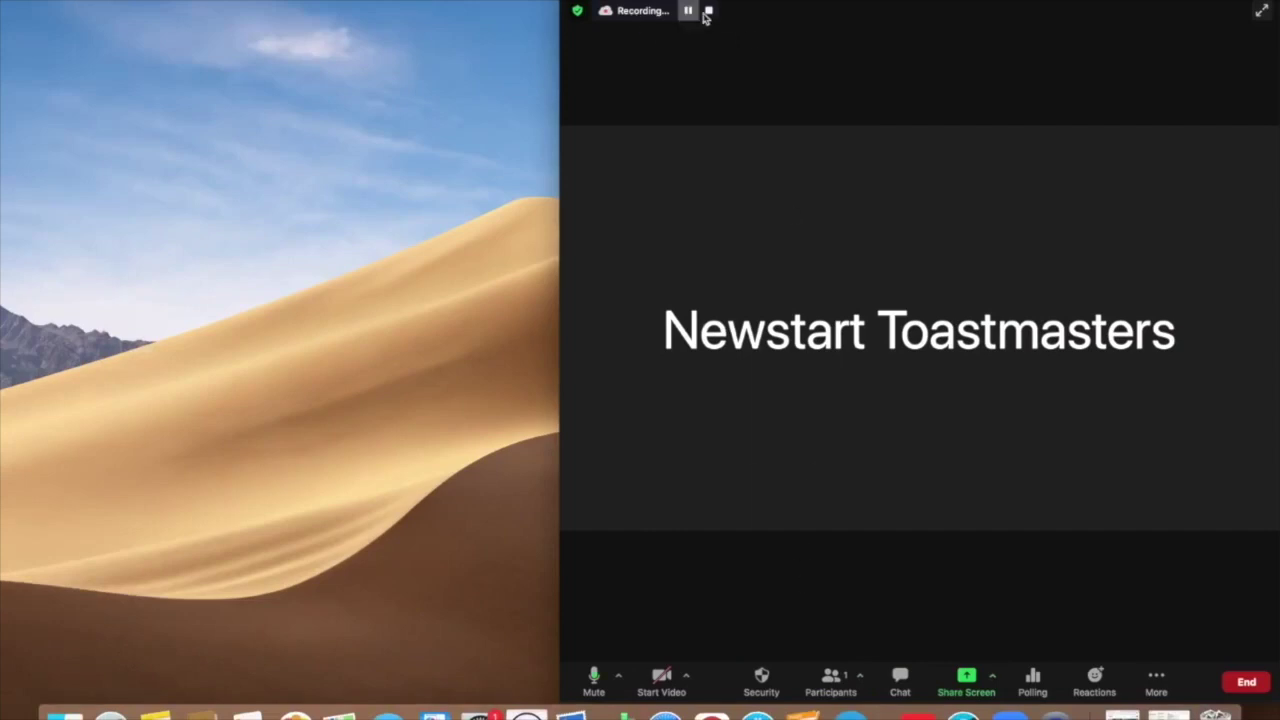
Step: Stop the cloud recording and end the meeting for all participants
click(709, 12)
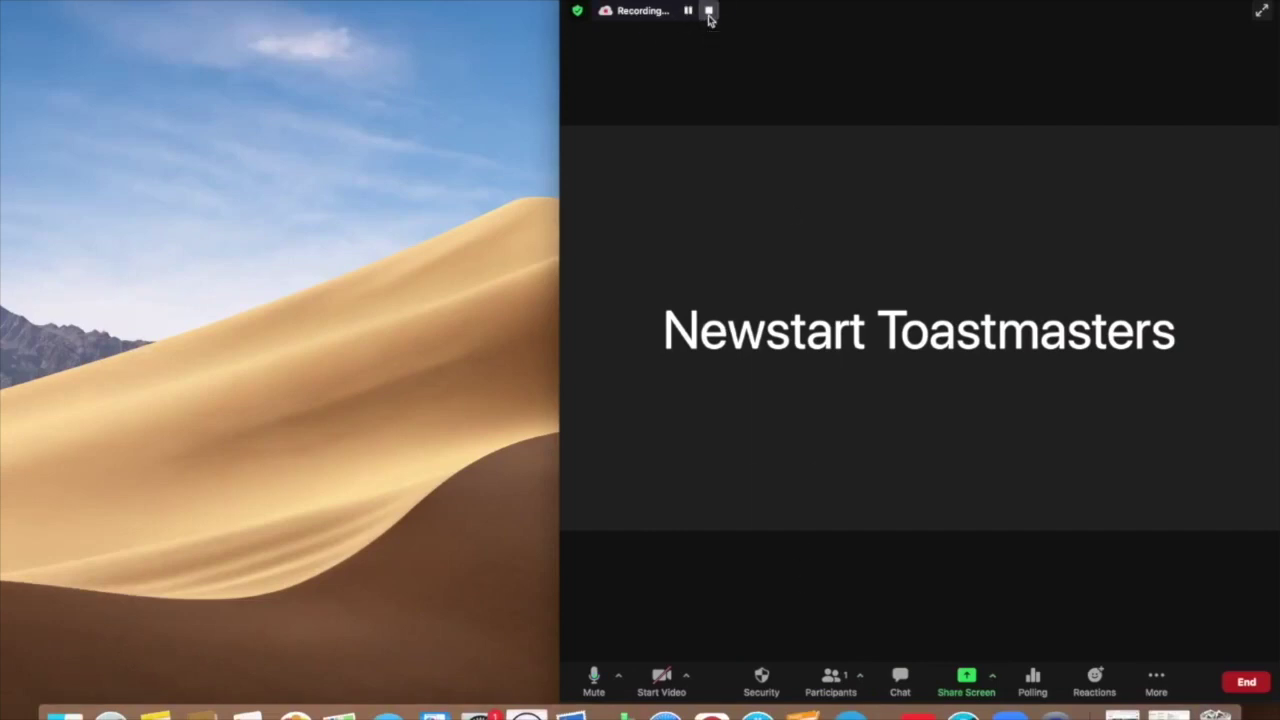
click(963, 392)
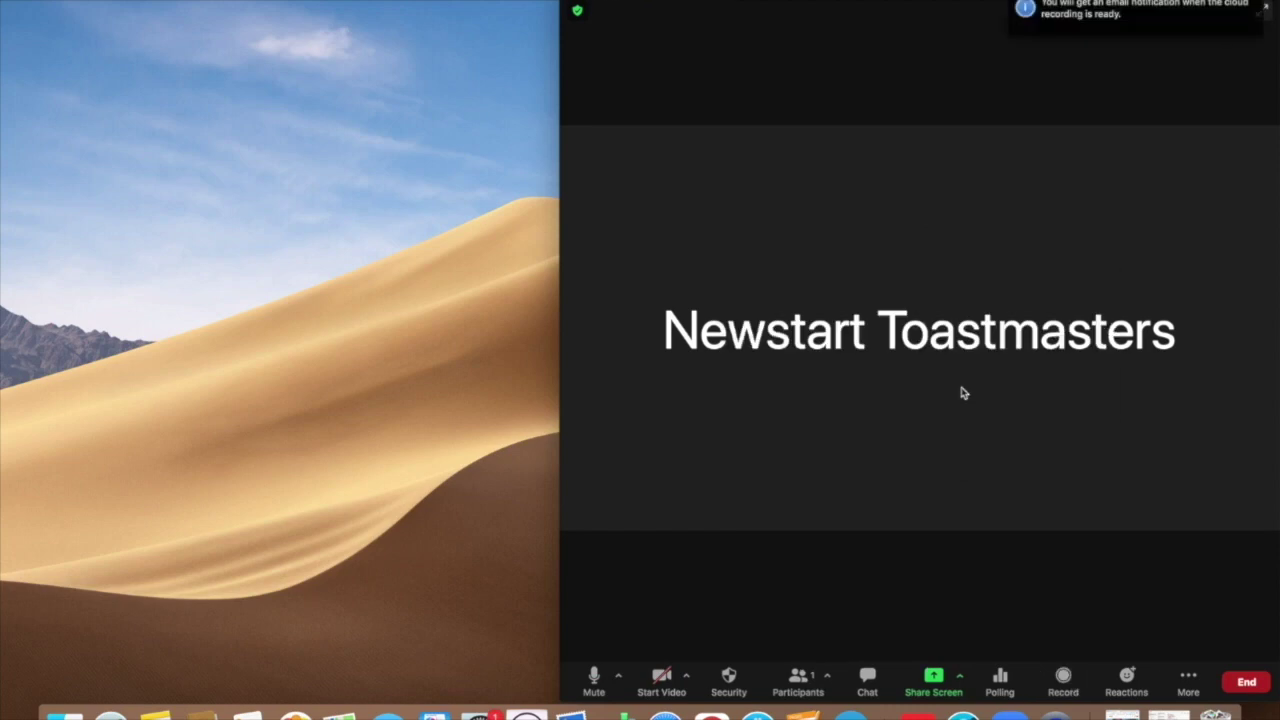
click(1244, 684)
click(1213, 610)
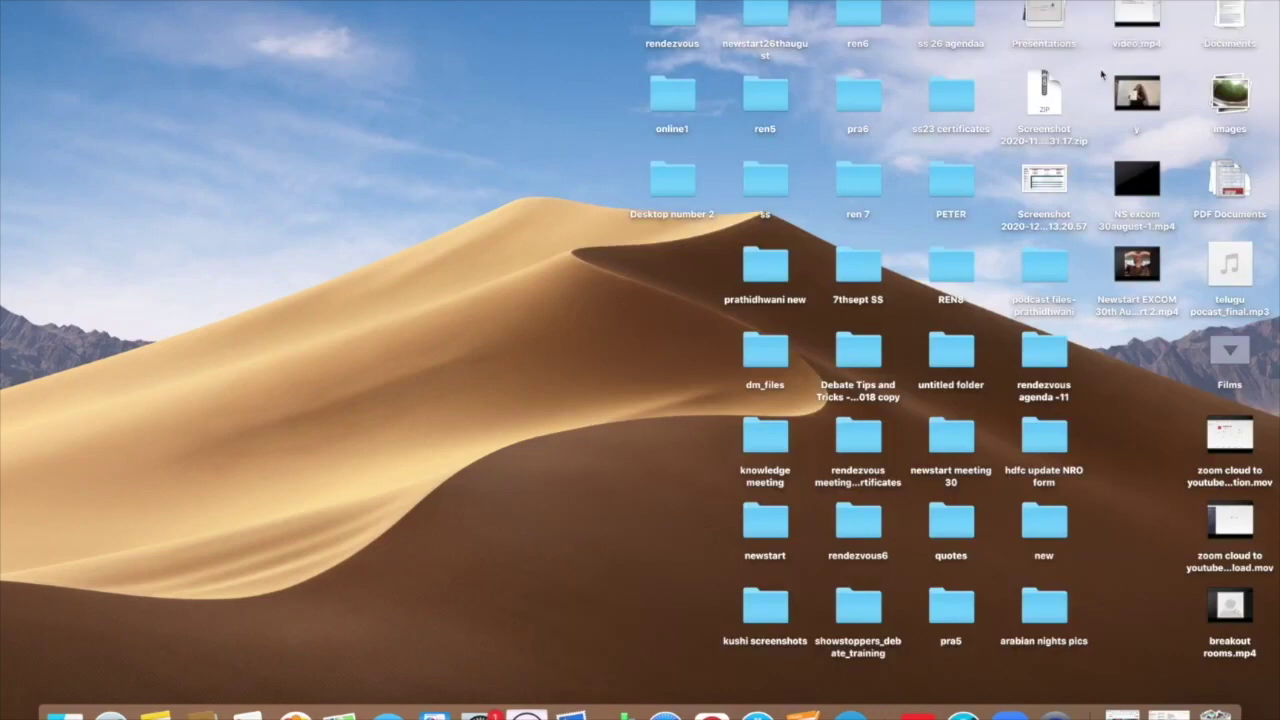
Step: Reopen Zoom and refresh Recorded meetings until the 20 Dec 2020, 13:41 recording appears
click(1010, 714)
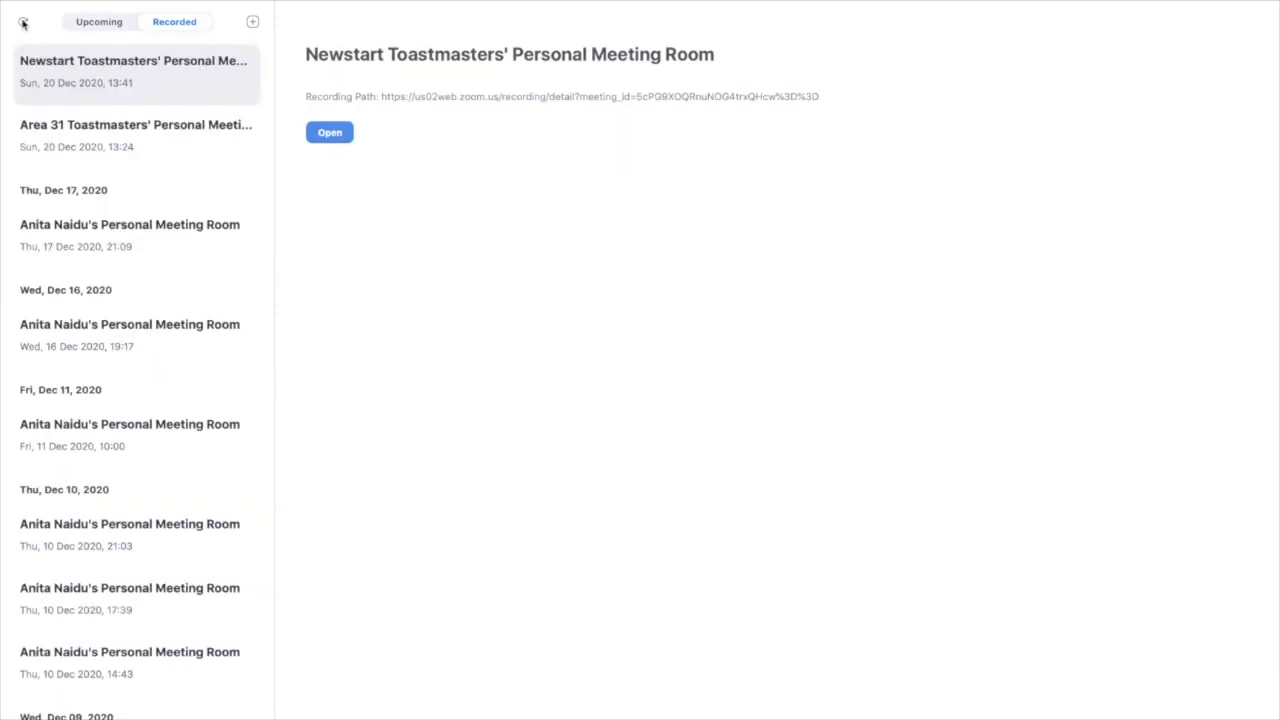
click(23, 24)
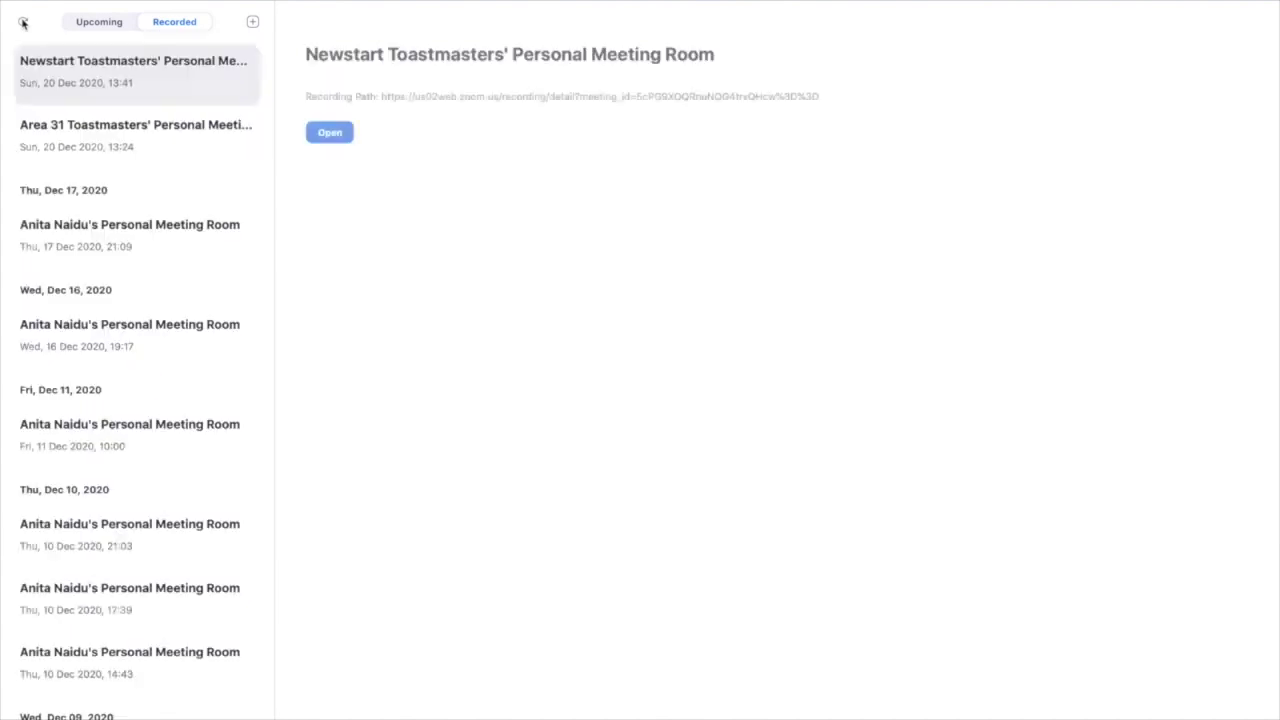
click(23, 24)
click(23, 24)
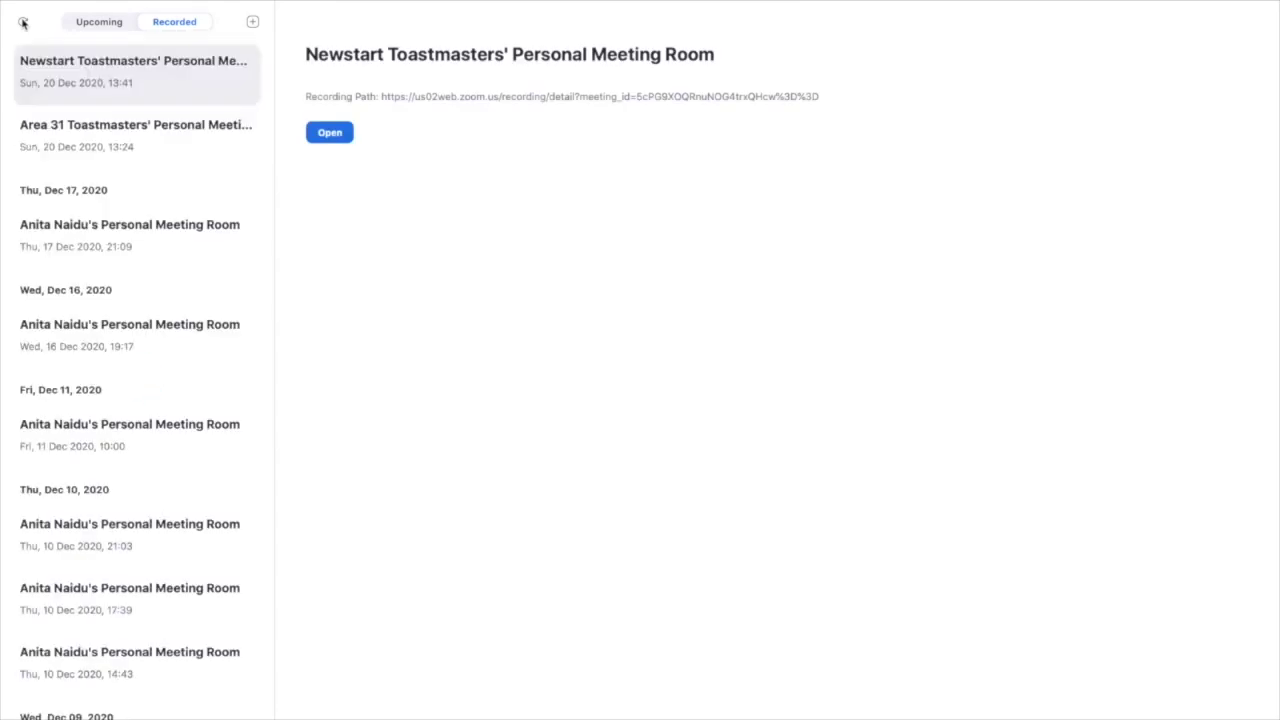
click(23, 23)
click(23, 23)
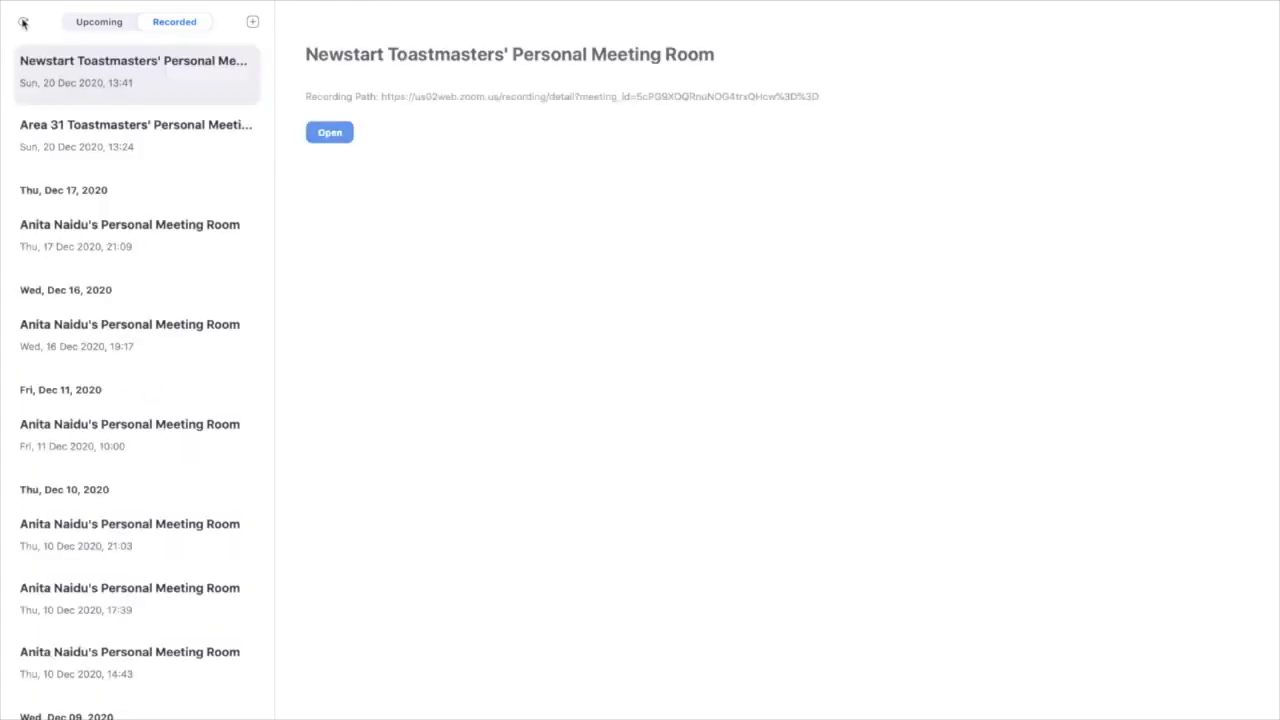
click(23, 23)
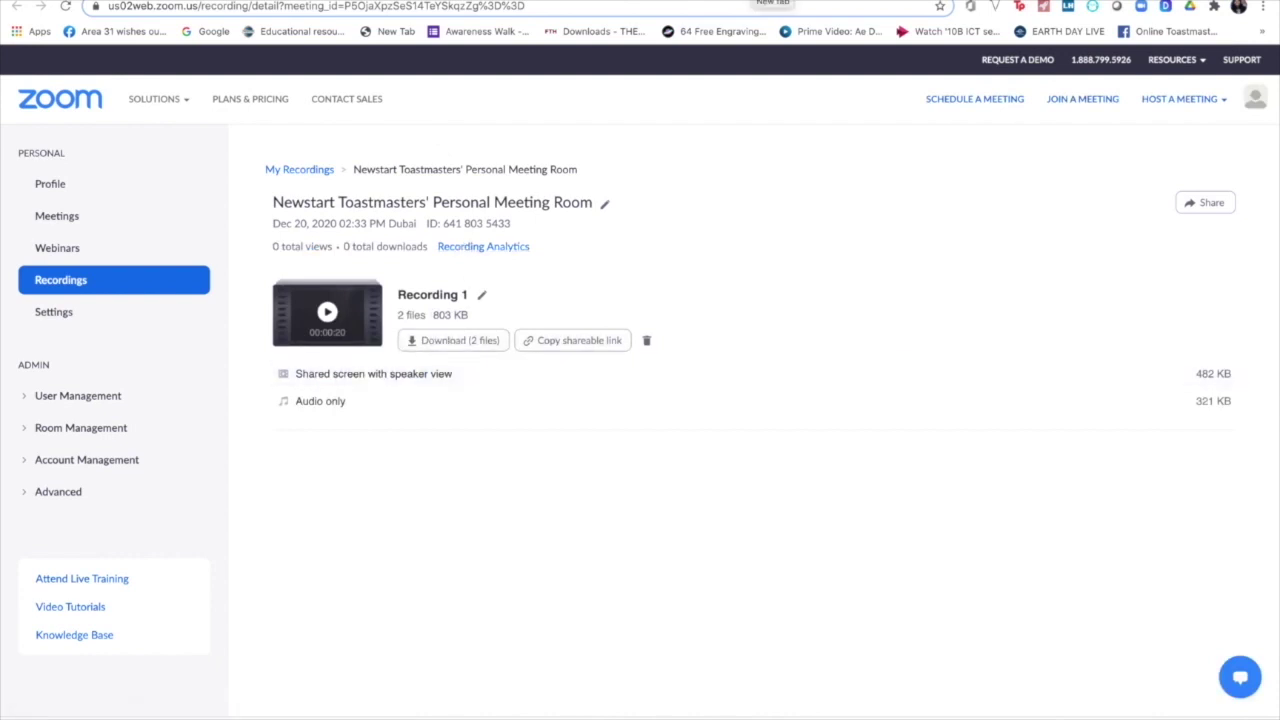
Step: In a new tab, open YouTube Studio's Channel content, listing the 0:21 Personal Meeting Room upload
click(770, 1)
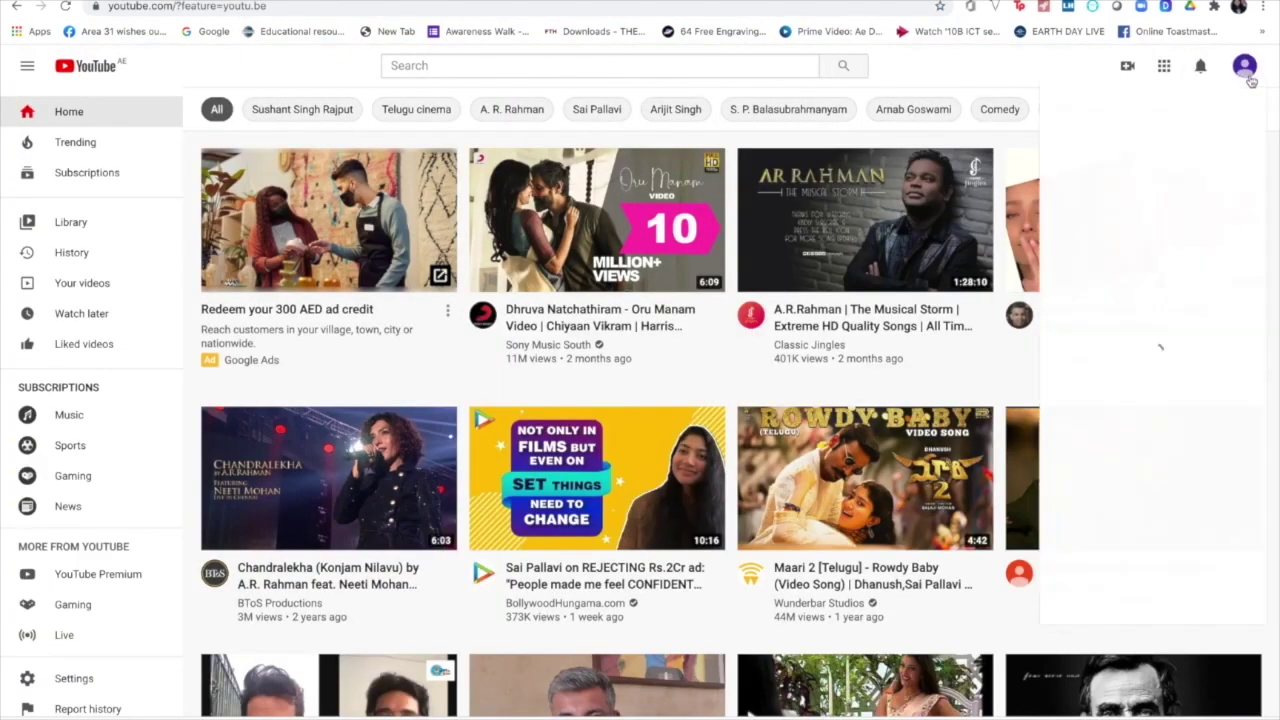
click(1243, 68)
click(938, 82)
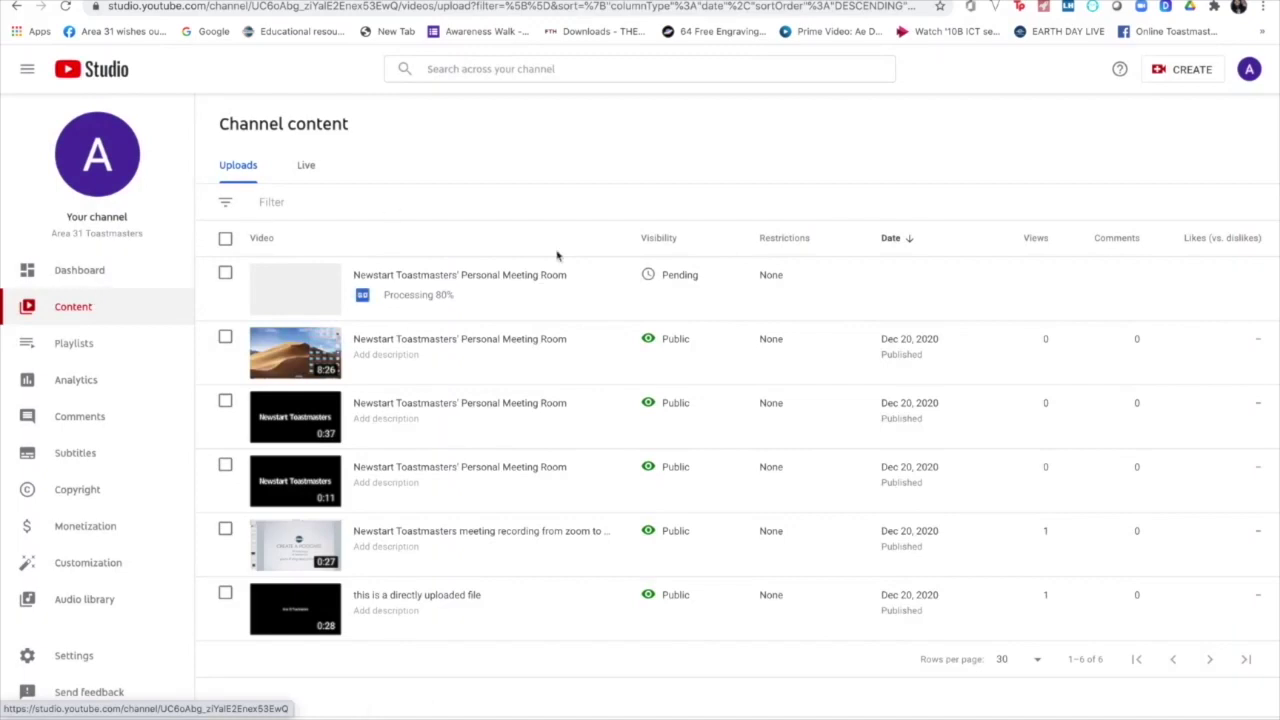
mouse_move(694, 286)
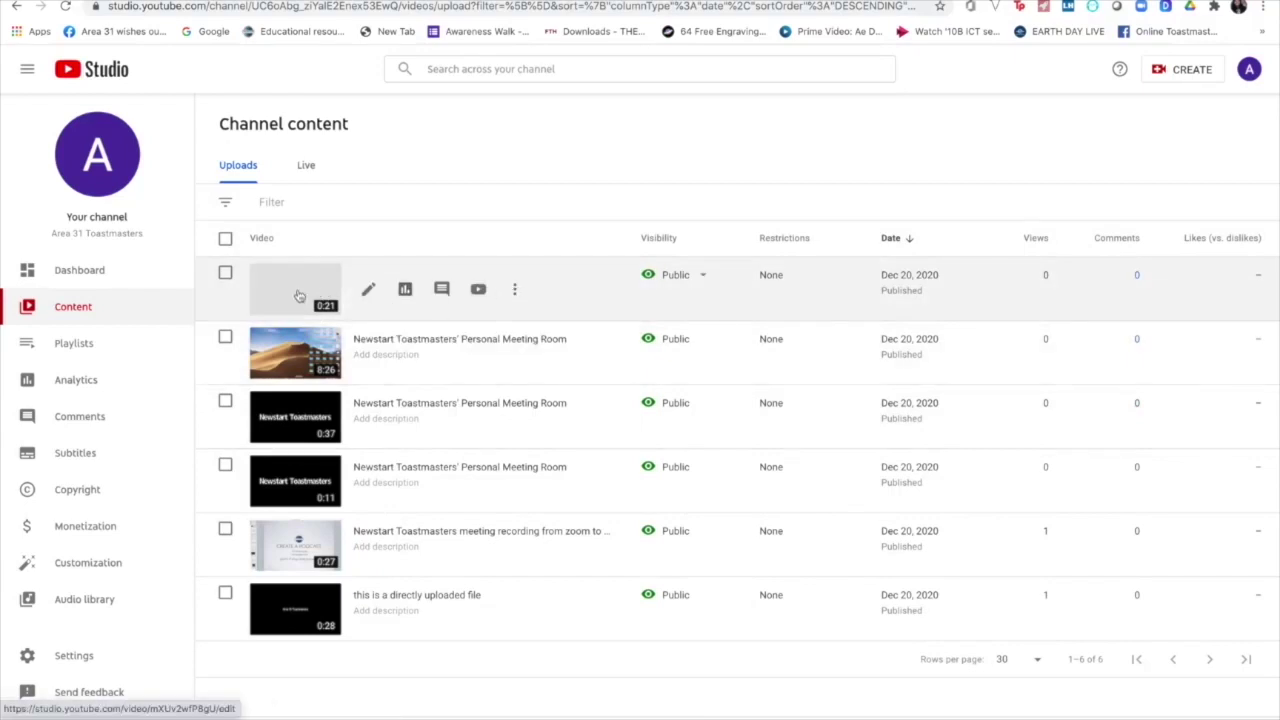
Step: Retitle the top meeting video to 'Newstart zoom to youtube video' and save the change
click(299, 295)
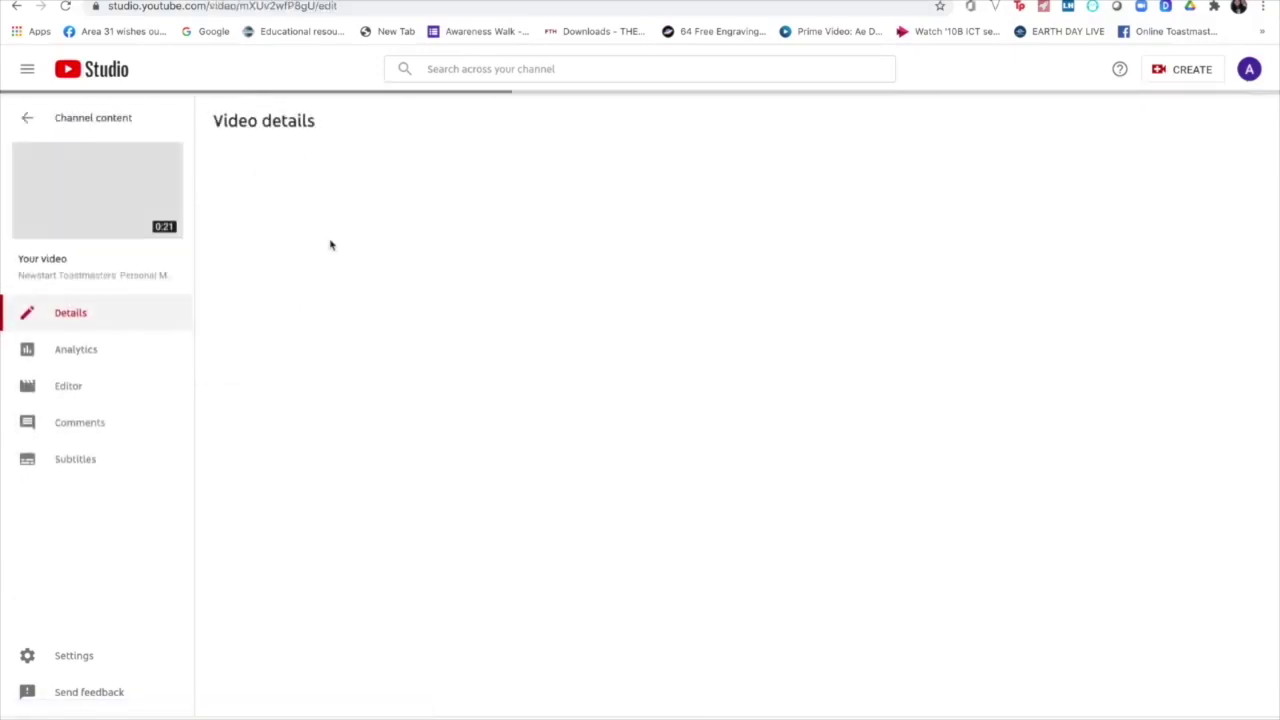
click(483, 177)
drag(483, 177, 273, 175)
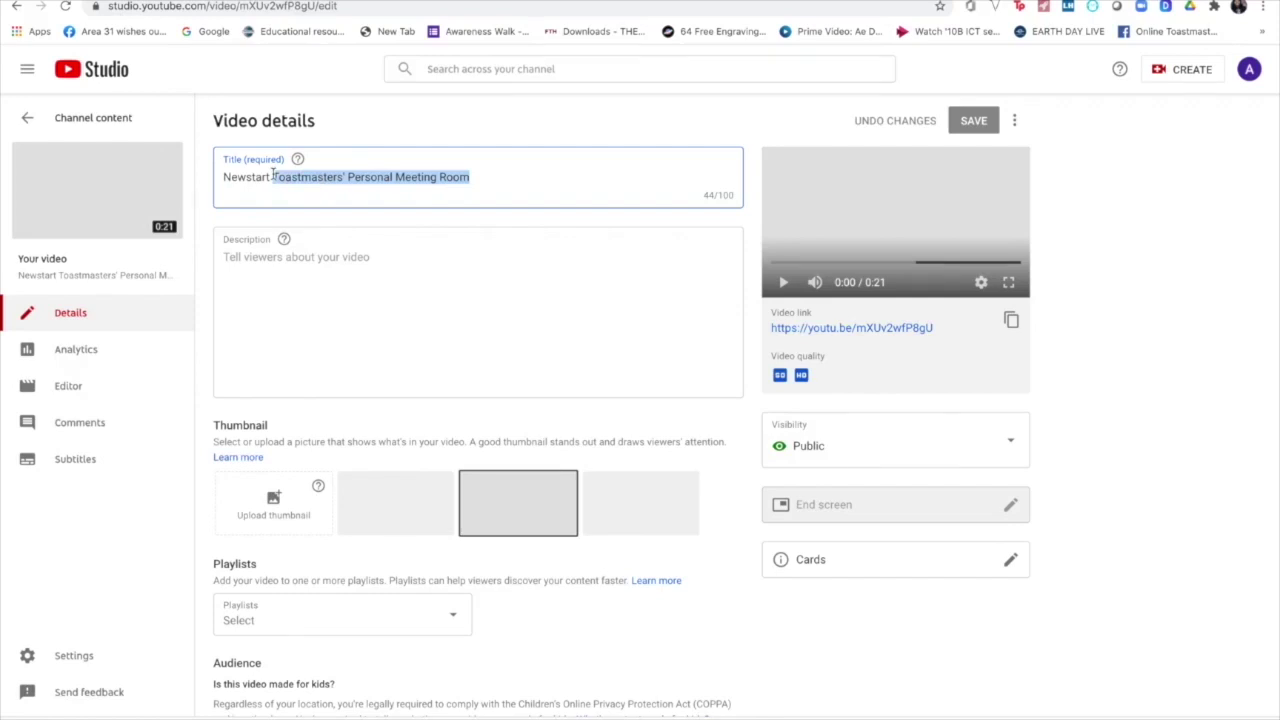
text(zoom t)
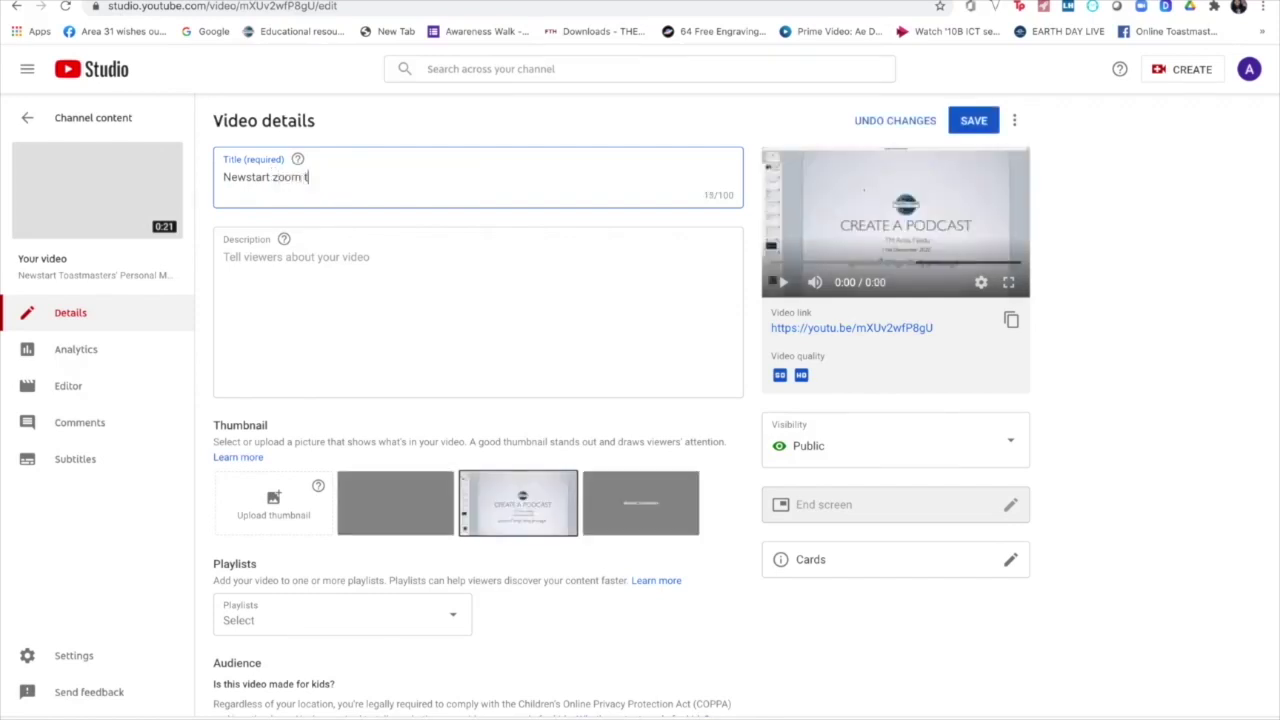
text(o youtube video)
click(254, 264)
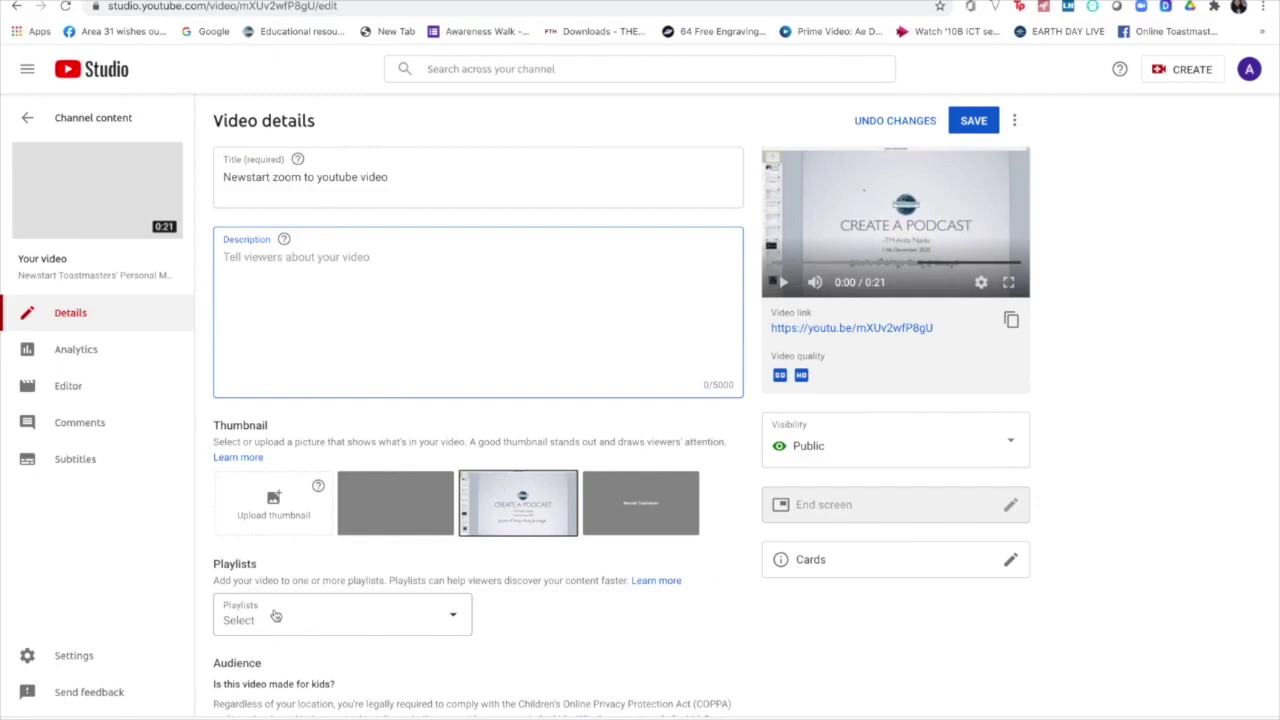
click(960, 133)
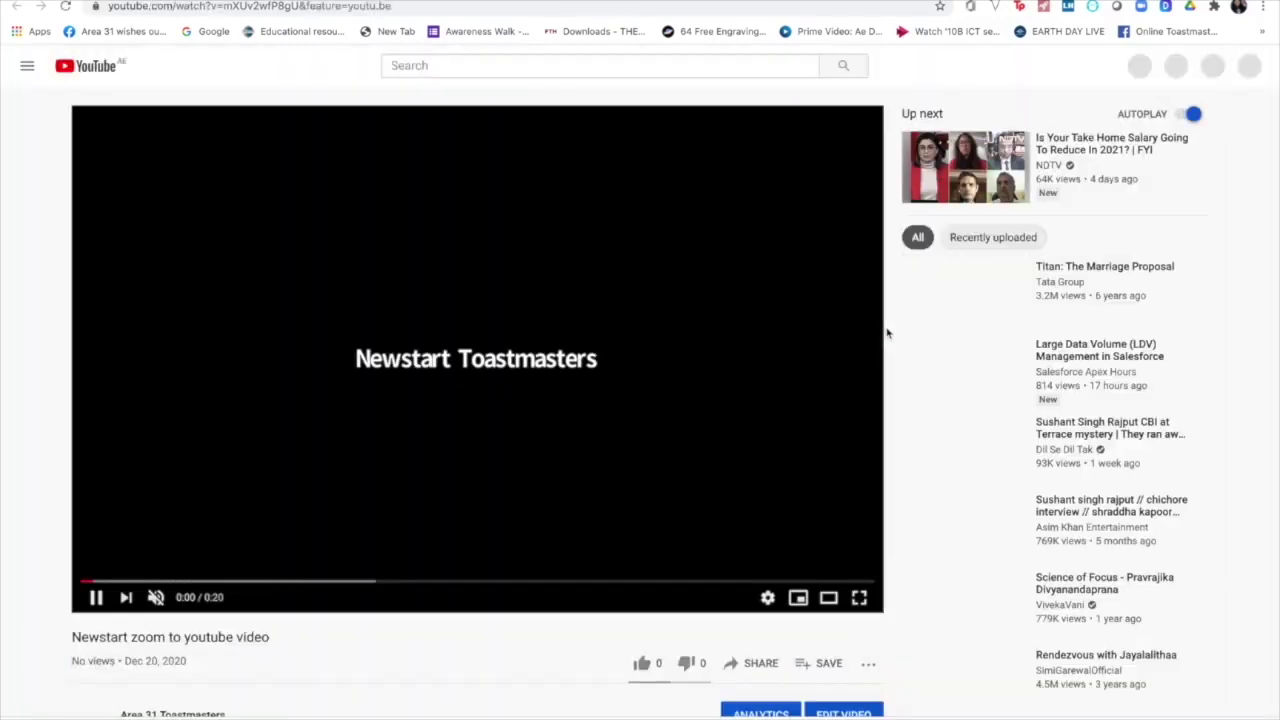
Step: Check the renamed video plays on YouTube, then return to Studio's Channel content list
scroll(251, 586, down, 2)
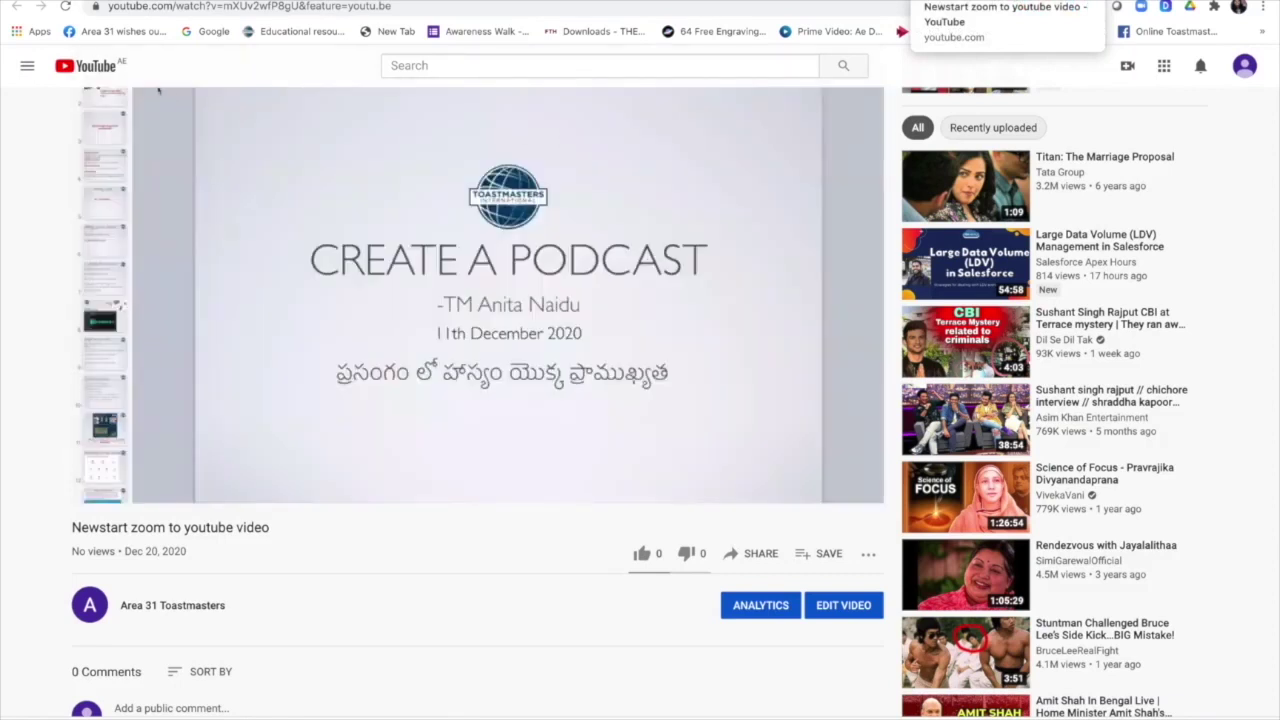
click(843, 605)
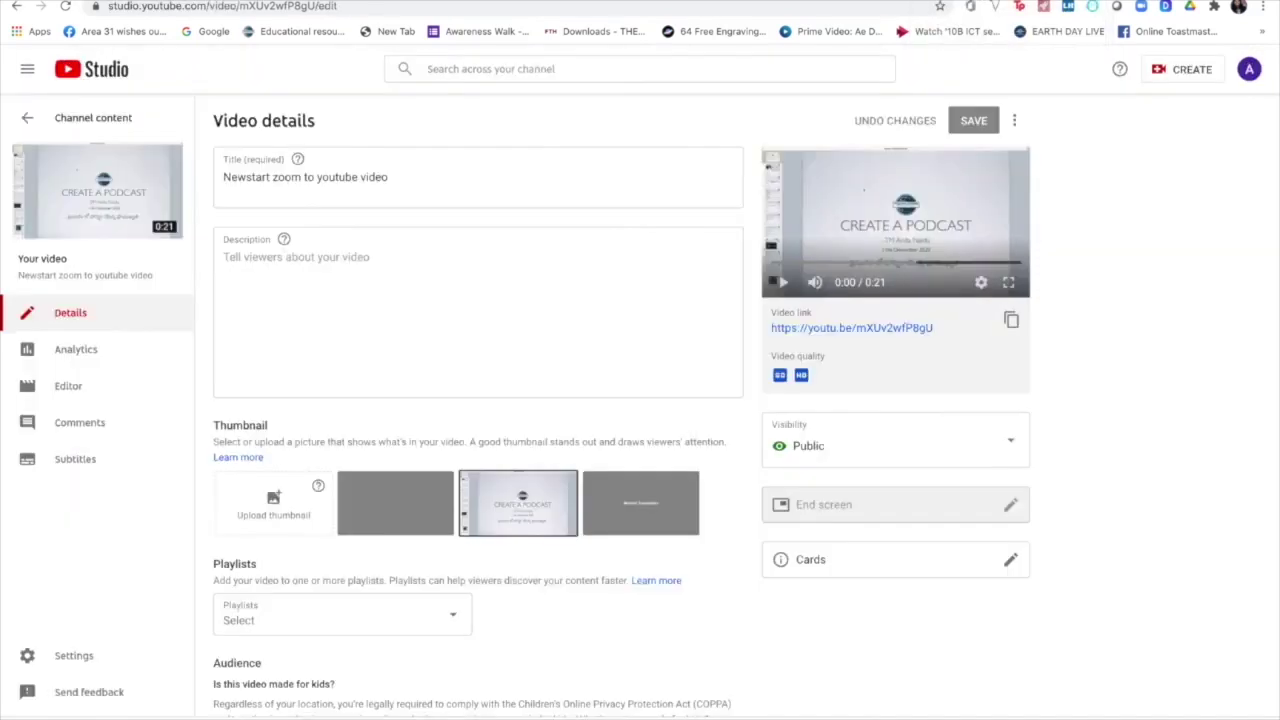
click(32, 120)
mouse_move(465, 300)
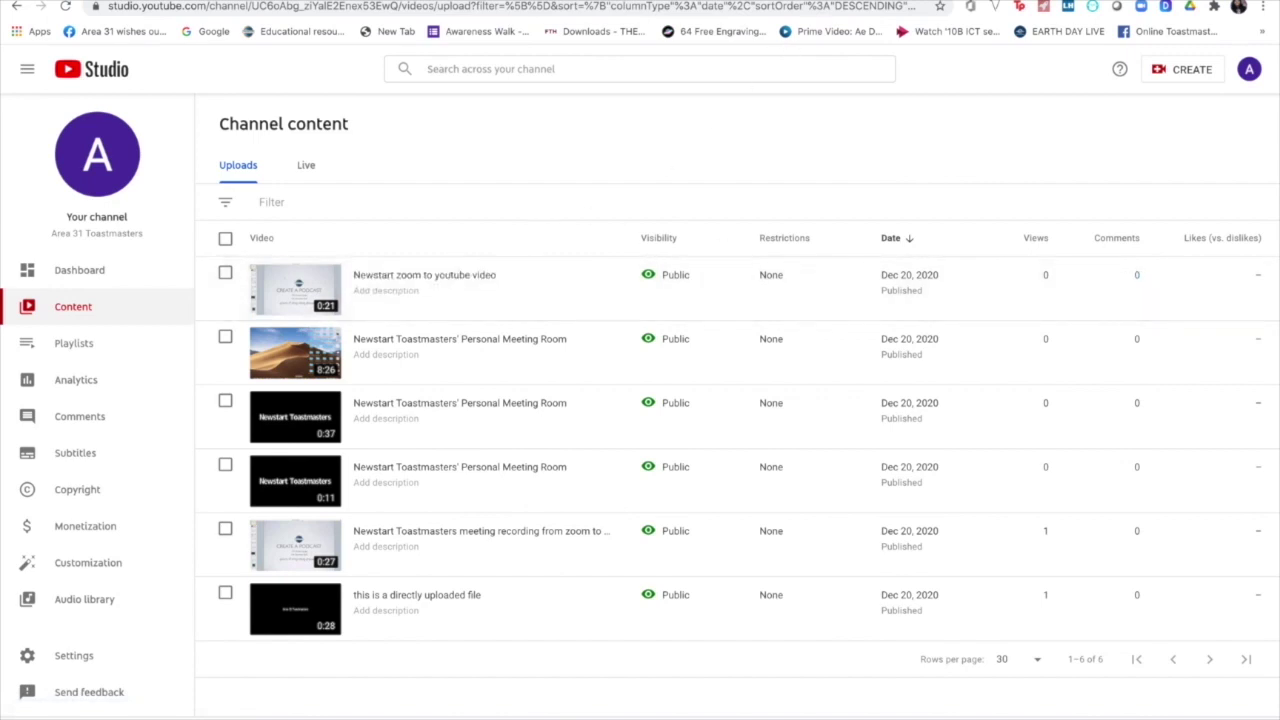
Step: Reload the meeting's recording page in the Zoom web portal tab
key(ctrl+Tab)
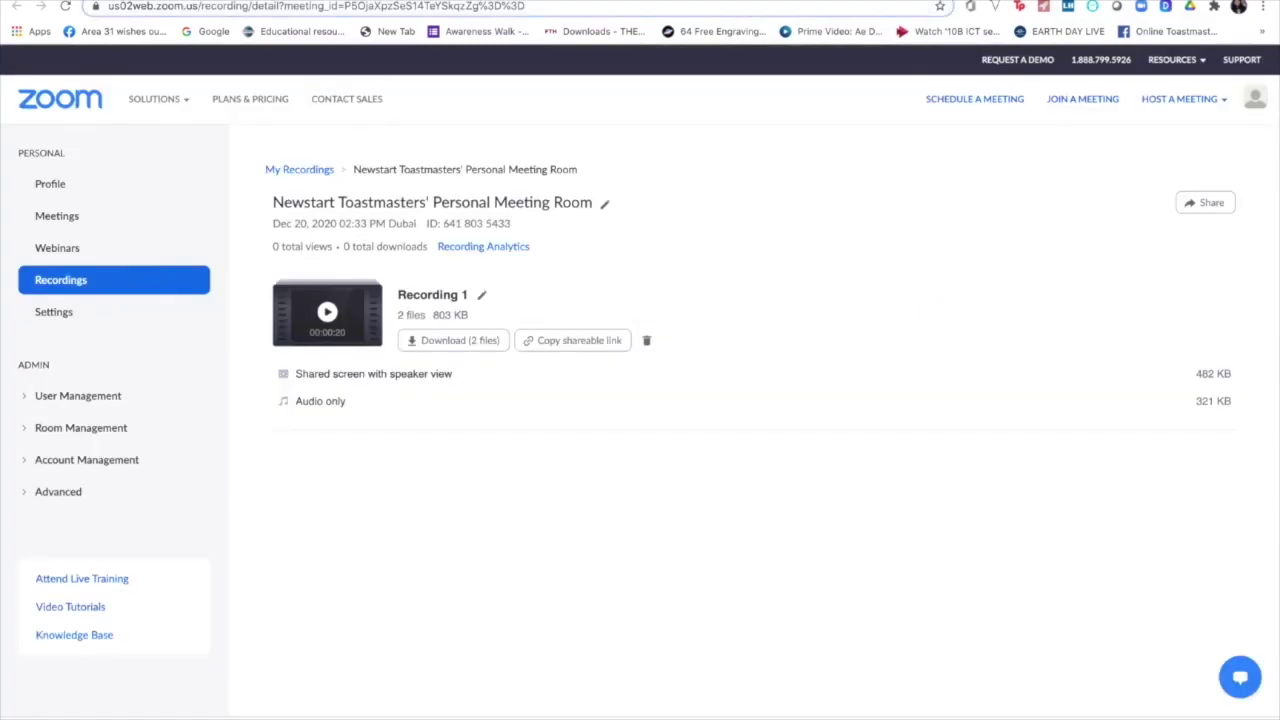
click(641, 5)
key(Return)
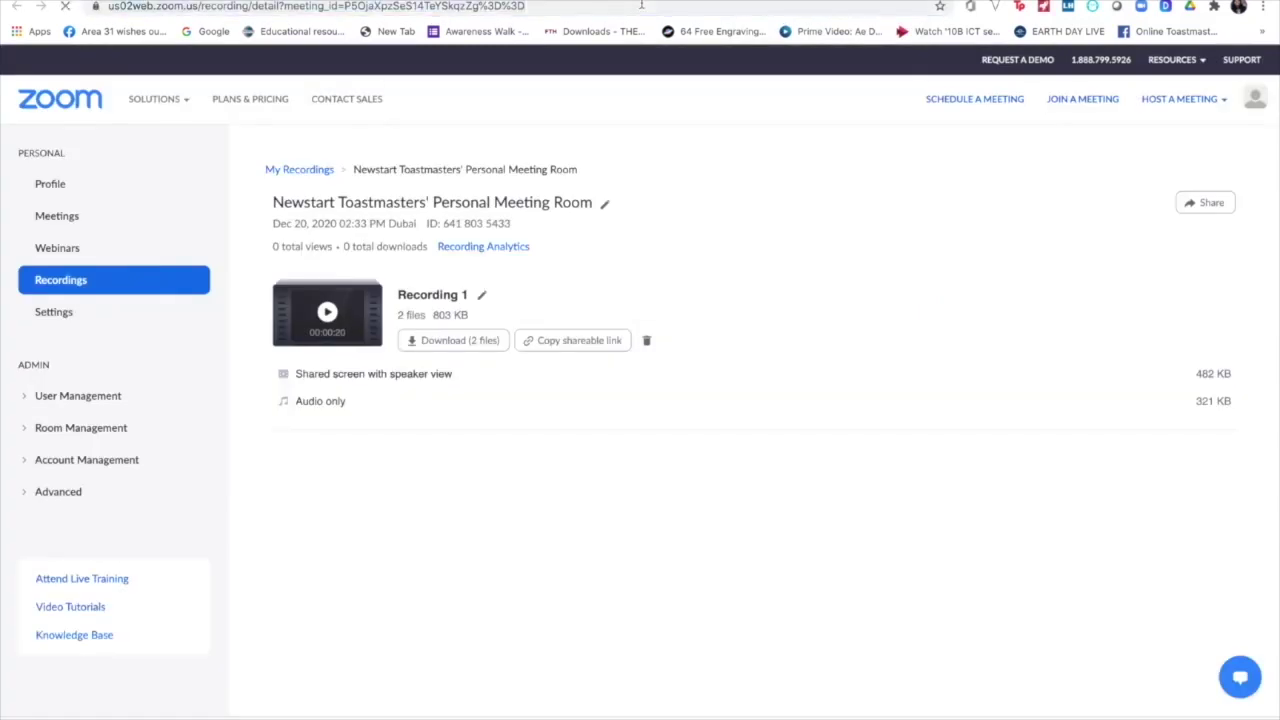